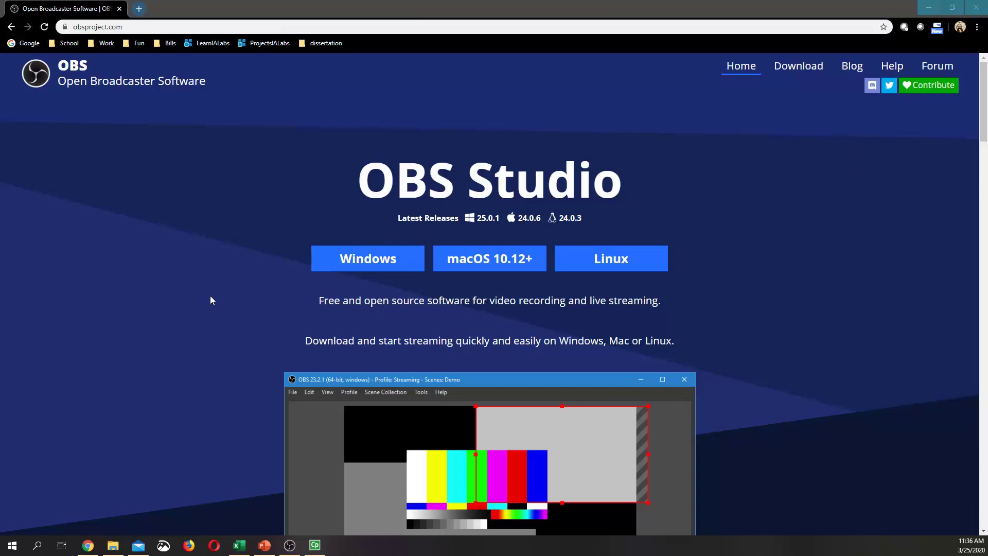
Scroll down and back up through the obsproject.com homepage in Chrome
scroll(210, 300, down, 1)
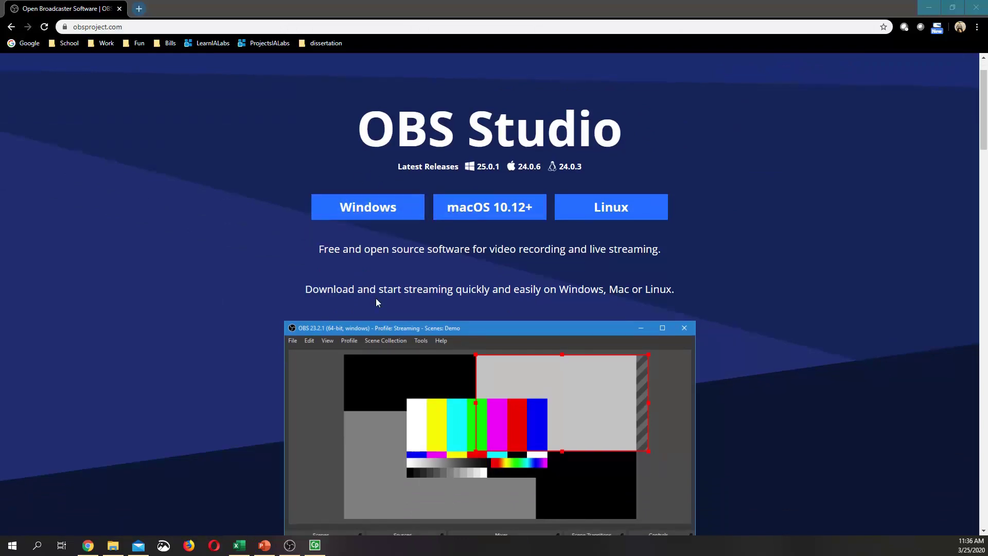
scroll(217, 332, down, 4)
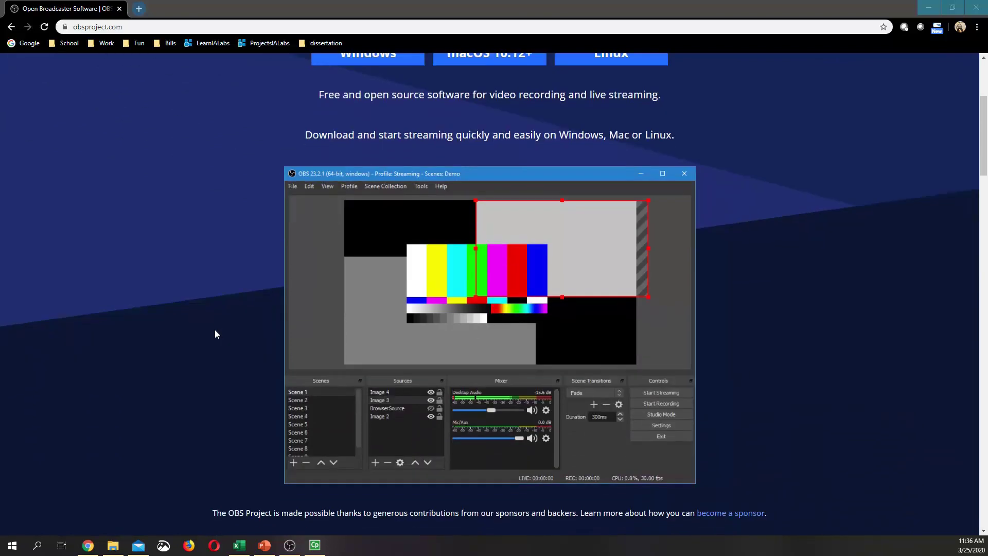
scroll(215, 333, down, 6)
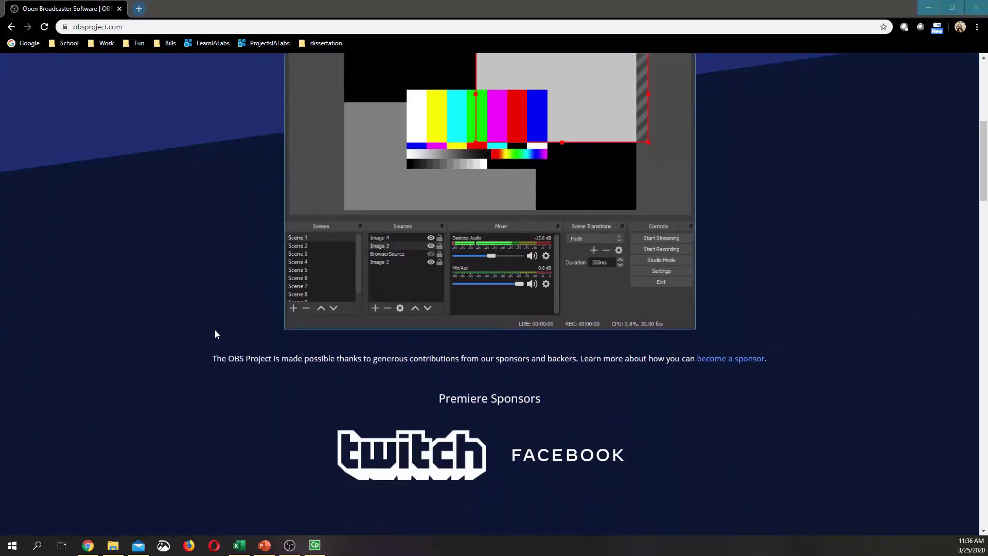
scroll(215, 332, down, 2)
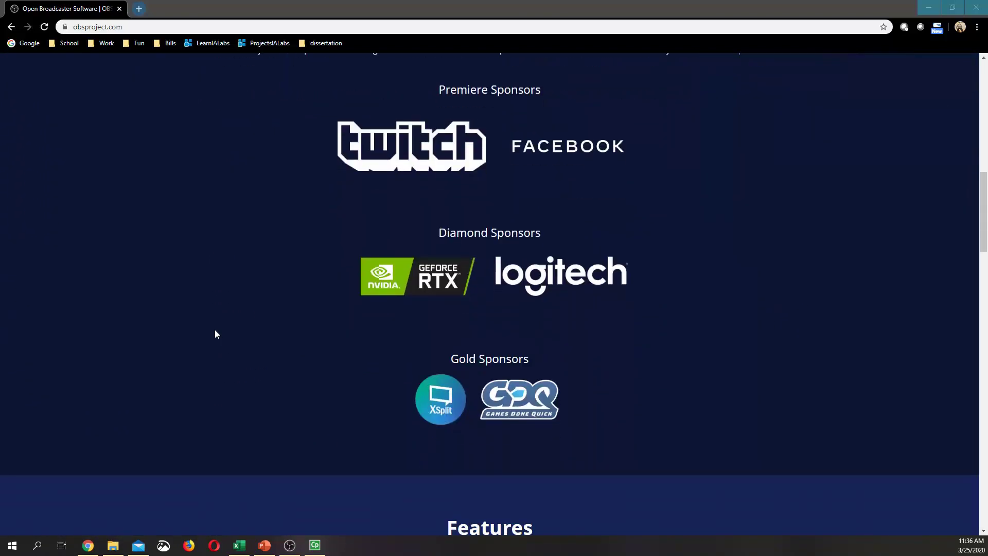
scroll(215, 332, up, 3)
scroll(215, 333, up, 7)
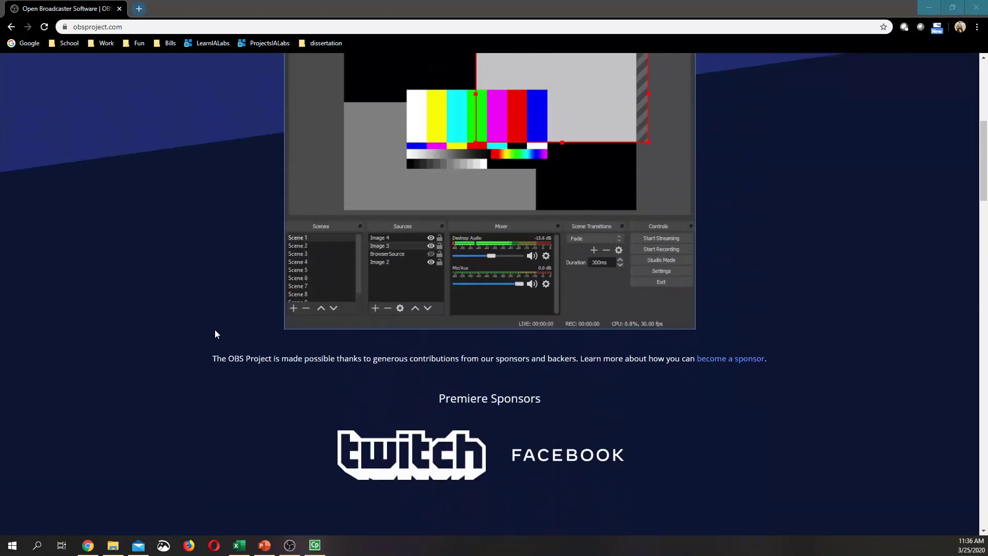
scroll(534, 110, up, 1)
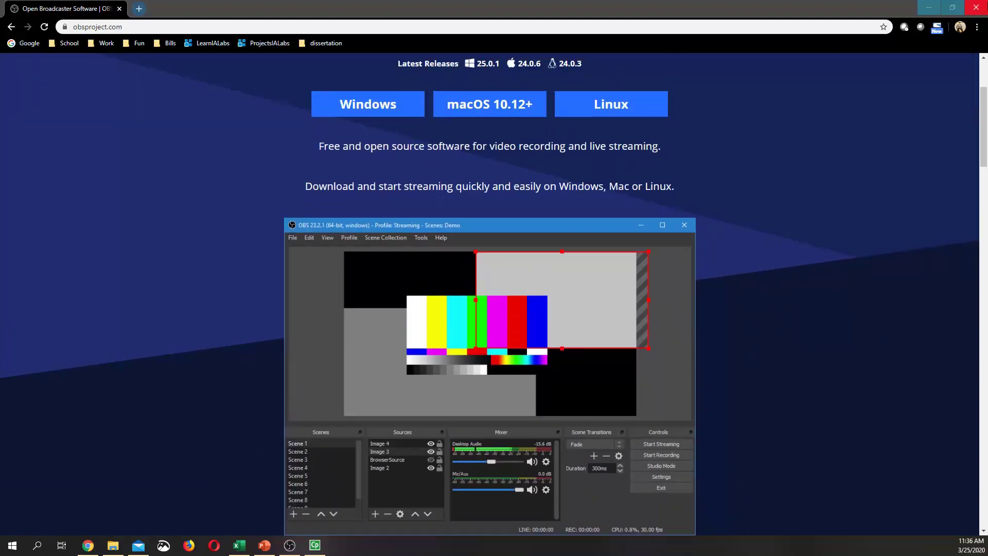
click(982, 7)
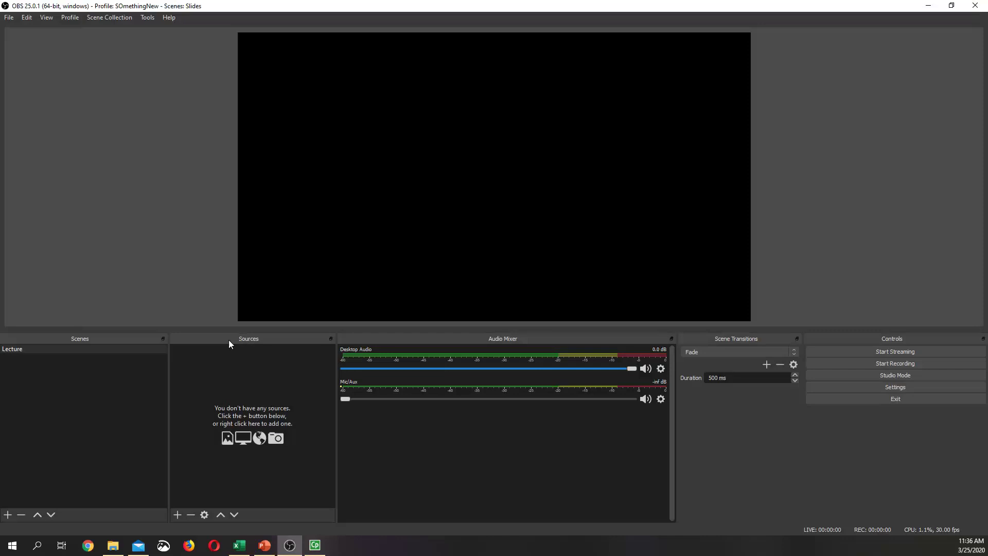
right_click(20, 352)
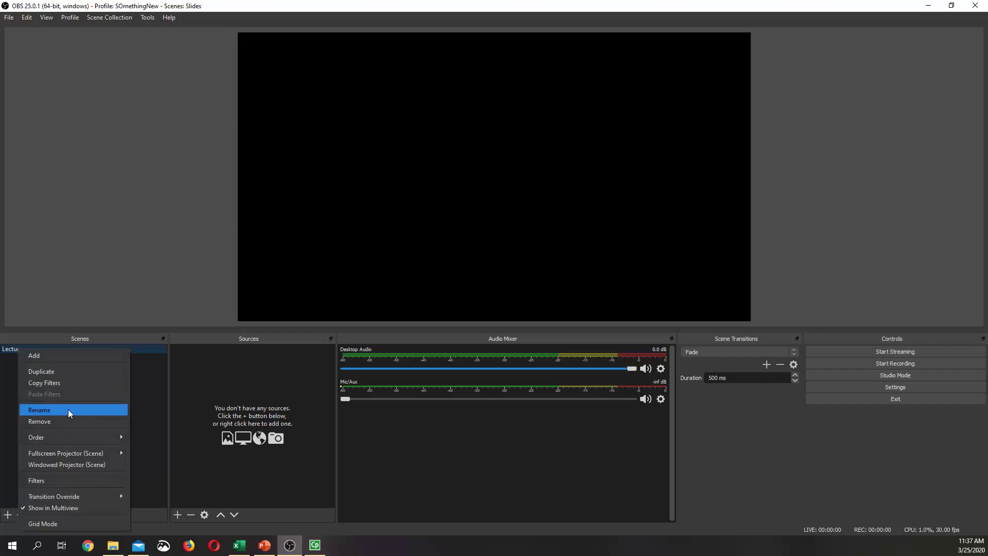
click(11, 363)
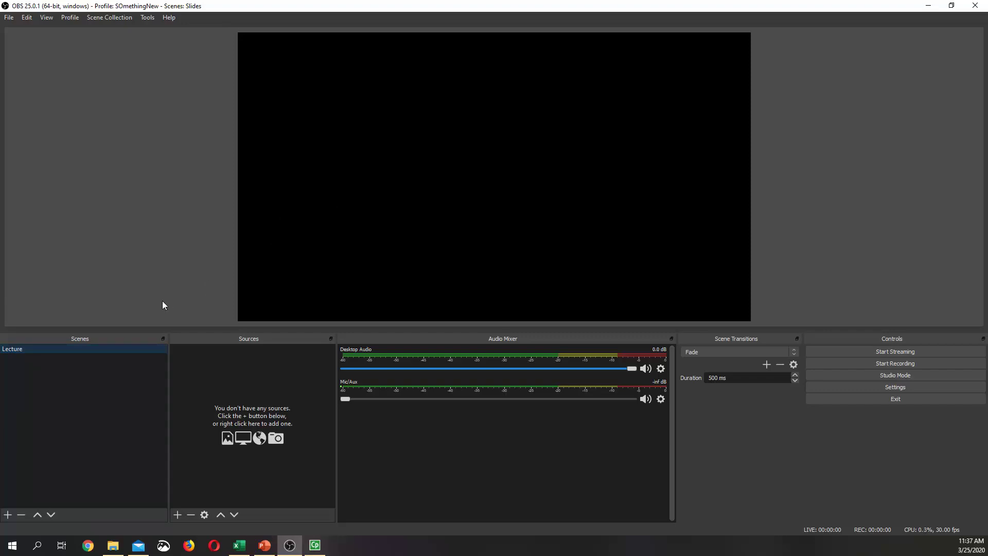
key(alt+Tab)
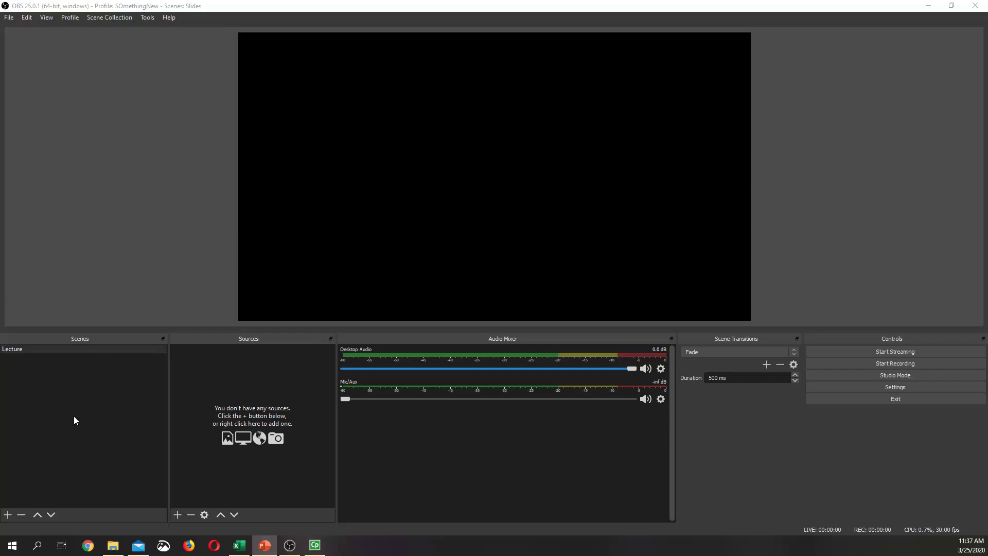
click(23, 349)
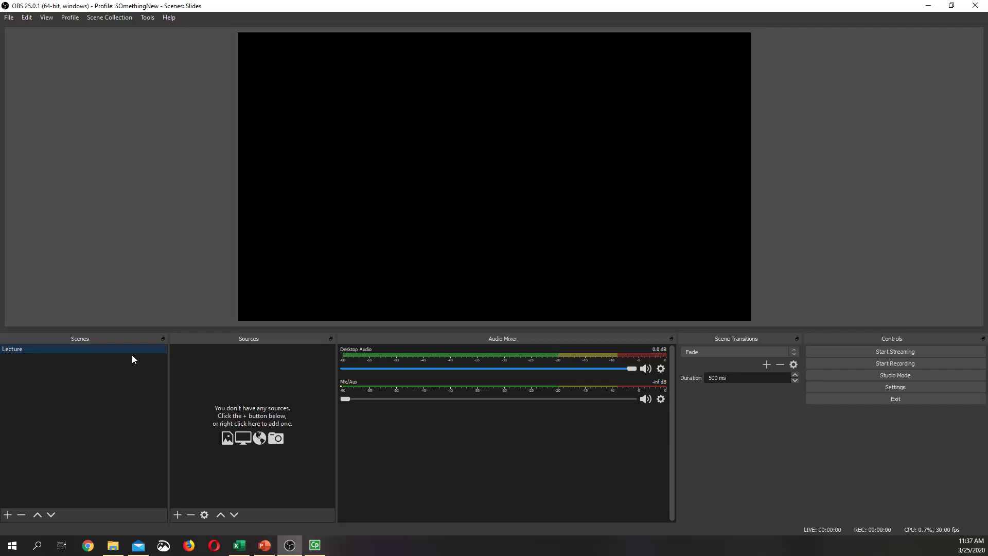
Add a new Display Capture source to the Lecture scene
click(177, 513)
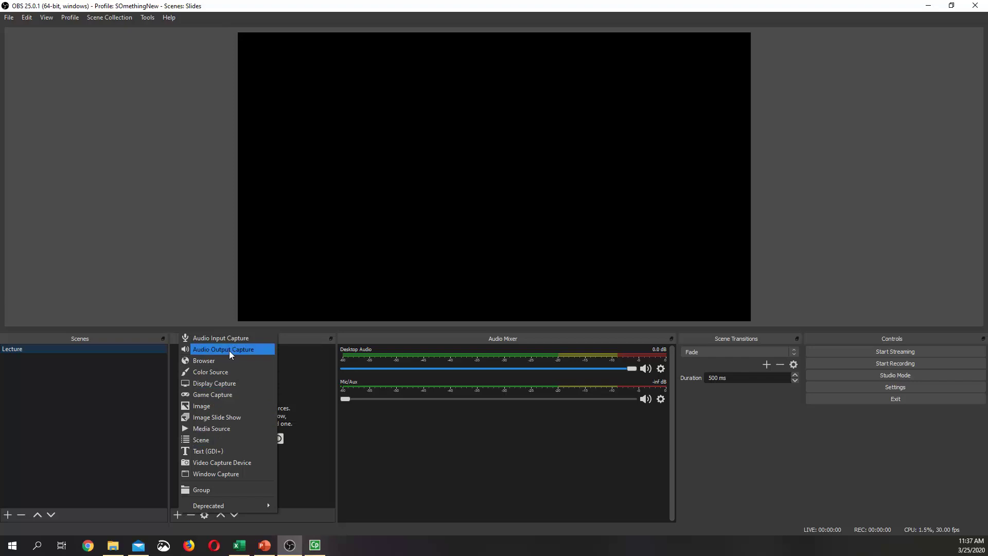
click(221, 384)
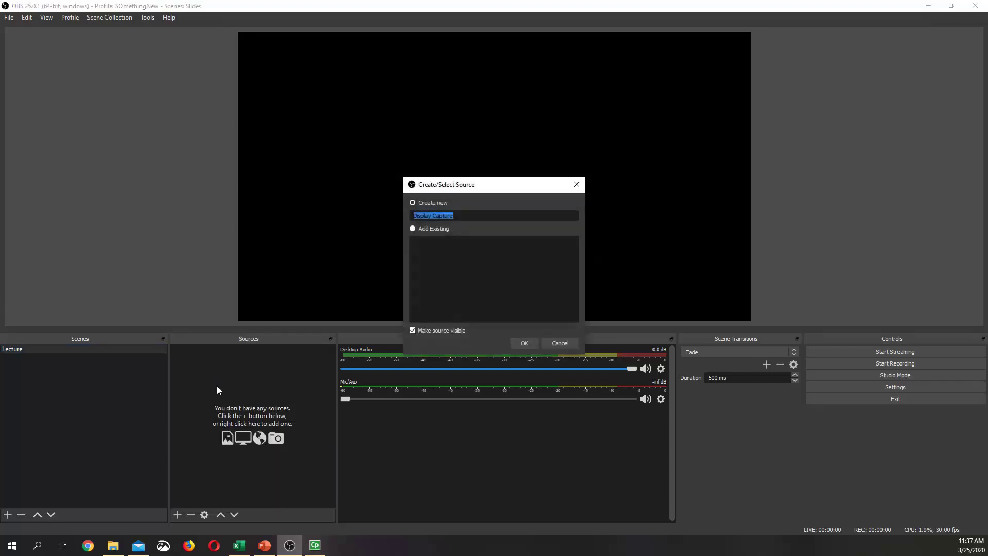
click(525, 342)
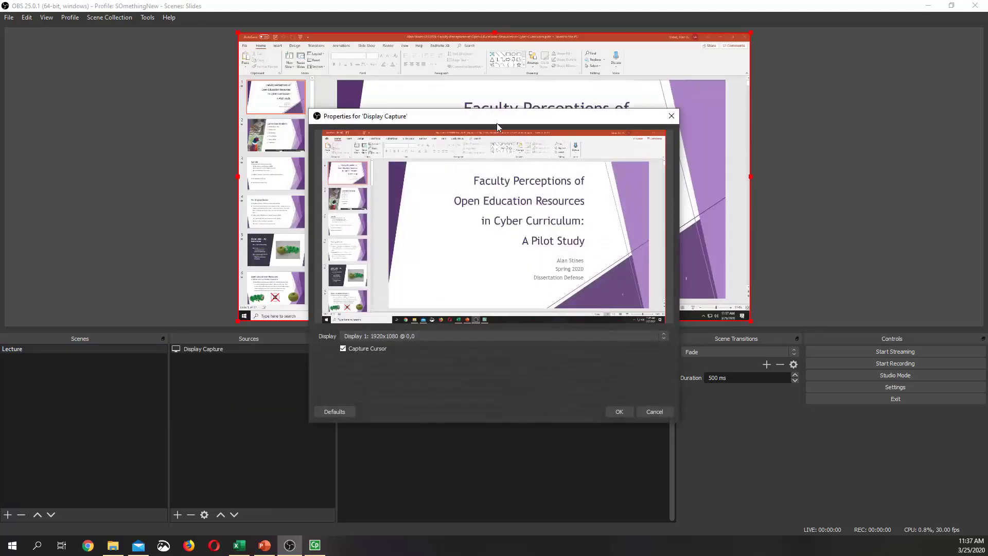
drag(495, 123, 386, 136)
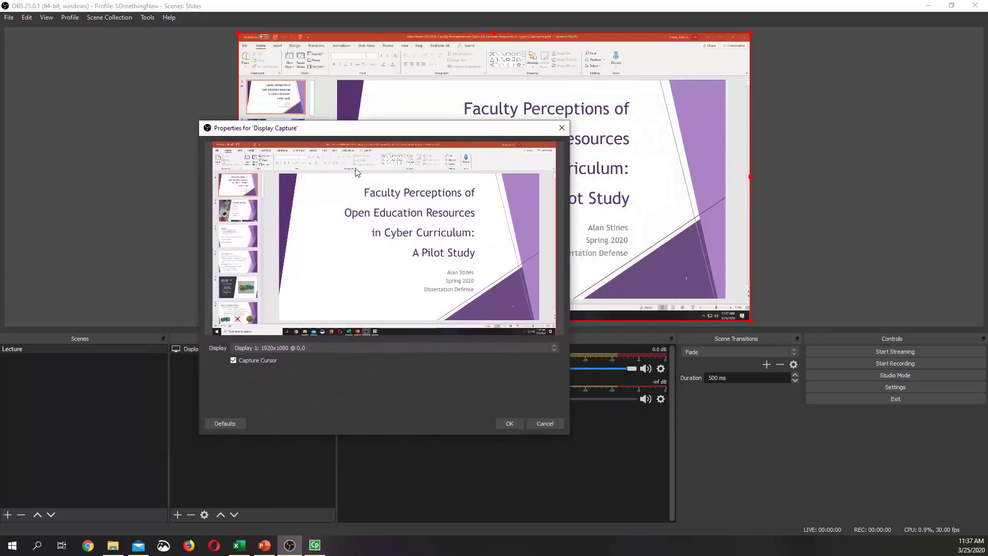
Set the capture display to Display 1 after briefly trying Display 2
click(241, 350)
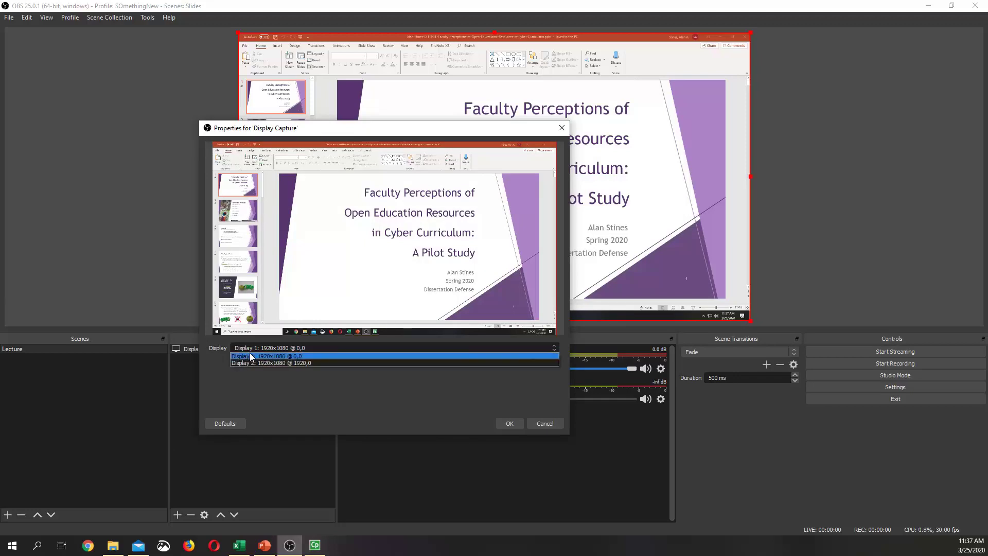
click(250, 356)
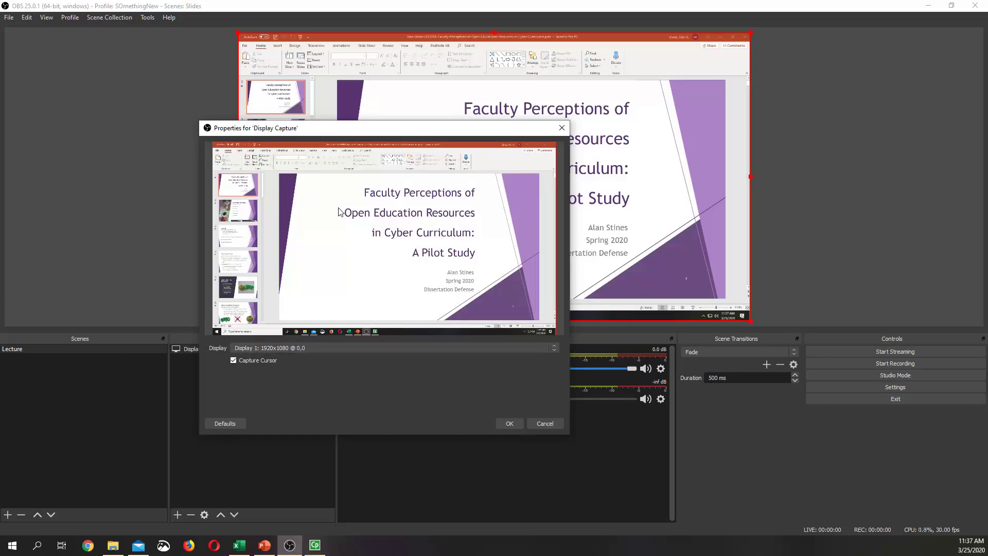
click(284, 349)
click(279, 362)
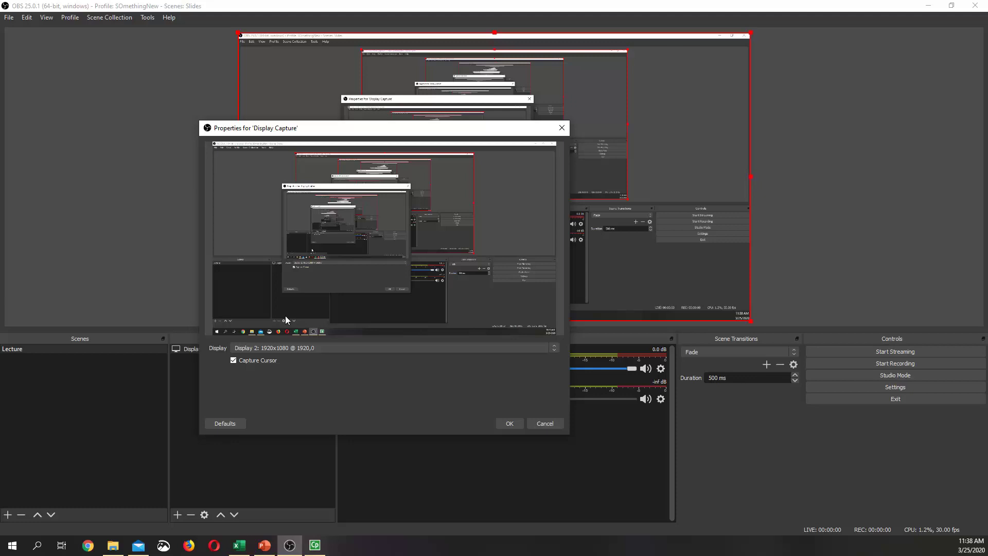
click(291, 348)
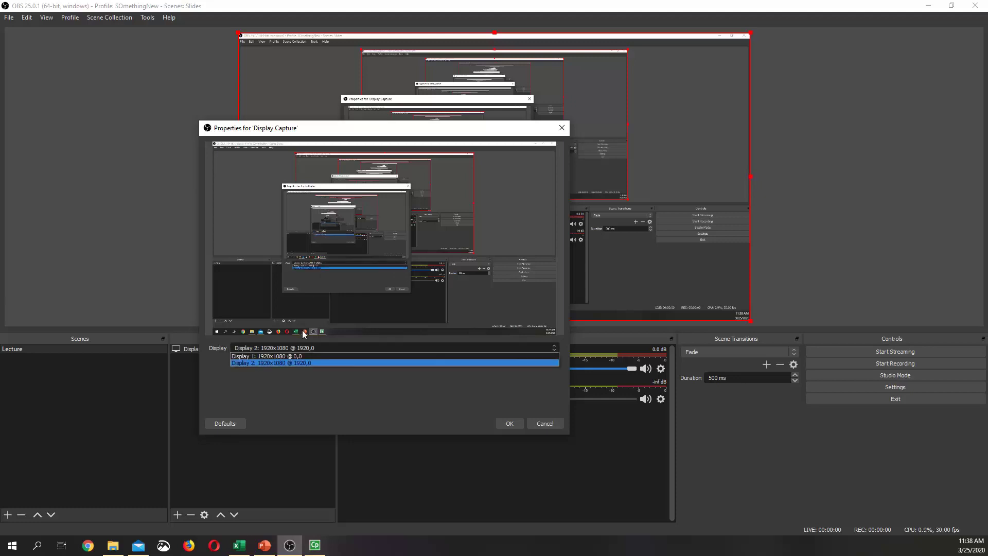
click(293, 355)
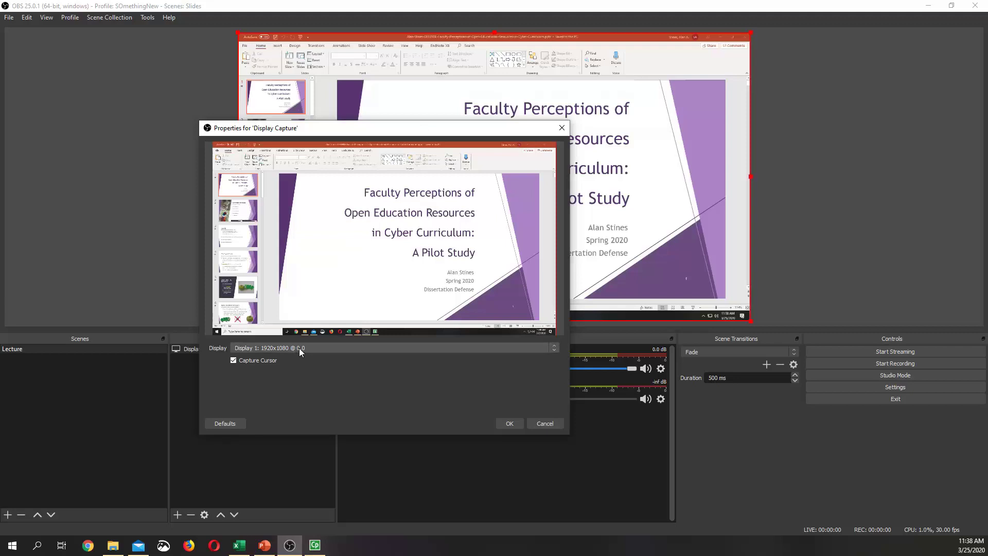
Confirm the Display 1 capture settings and bring up the list of source types
click(509, 423)
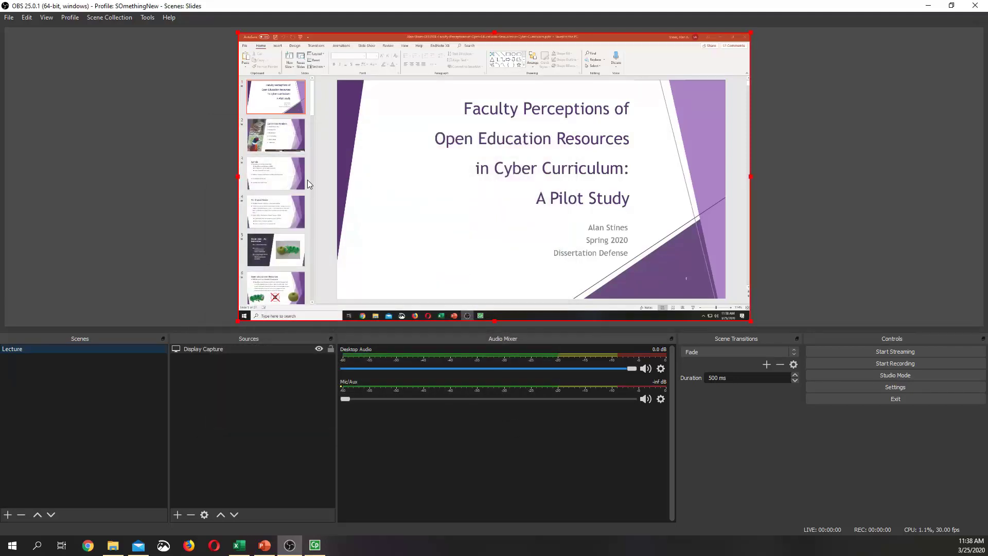
scroll(599, 129, down, 1)
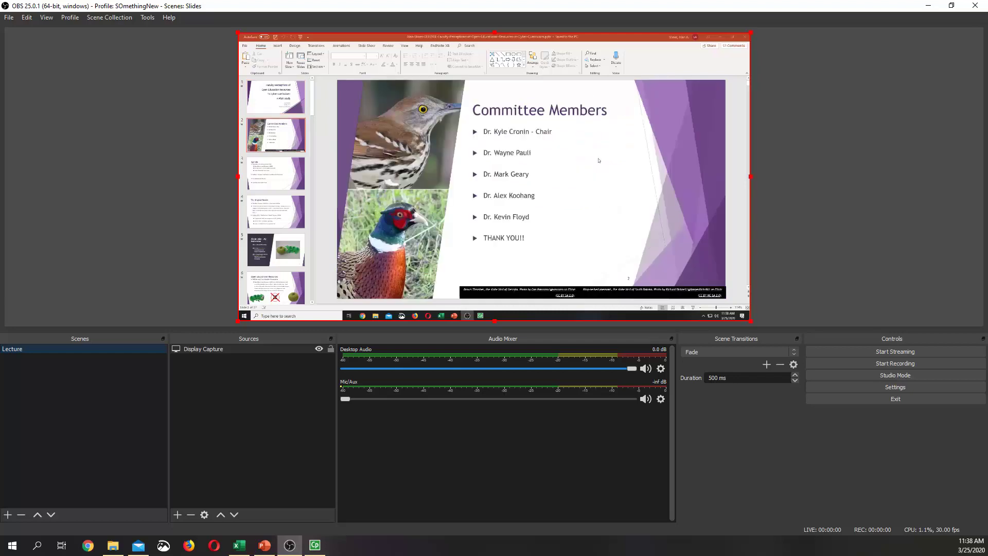
scroll(599, 149, up, 1)
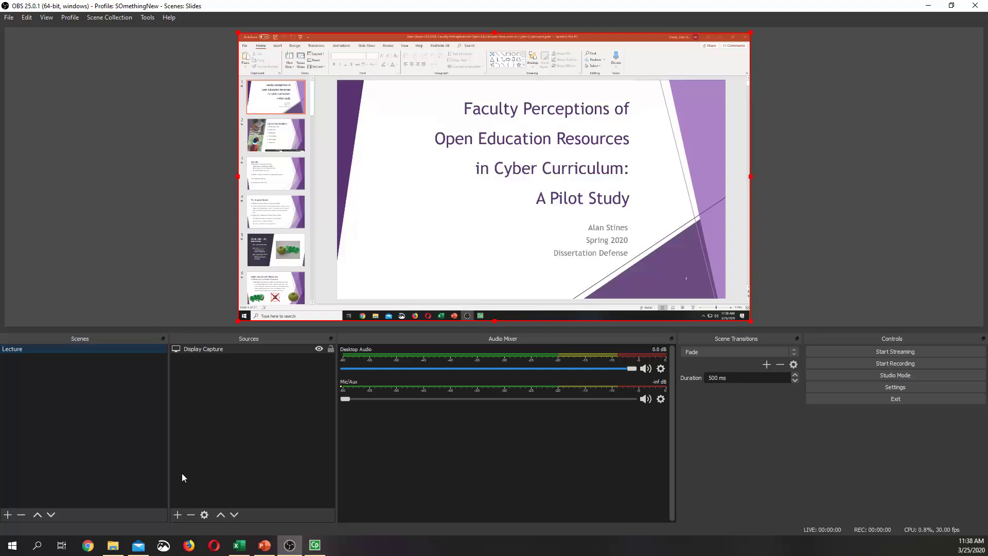
click(178, 514)
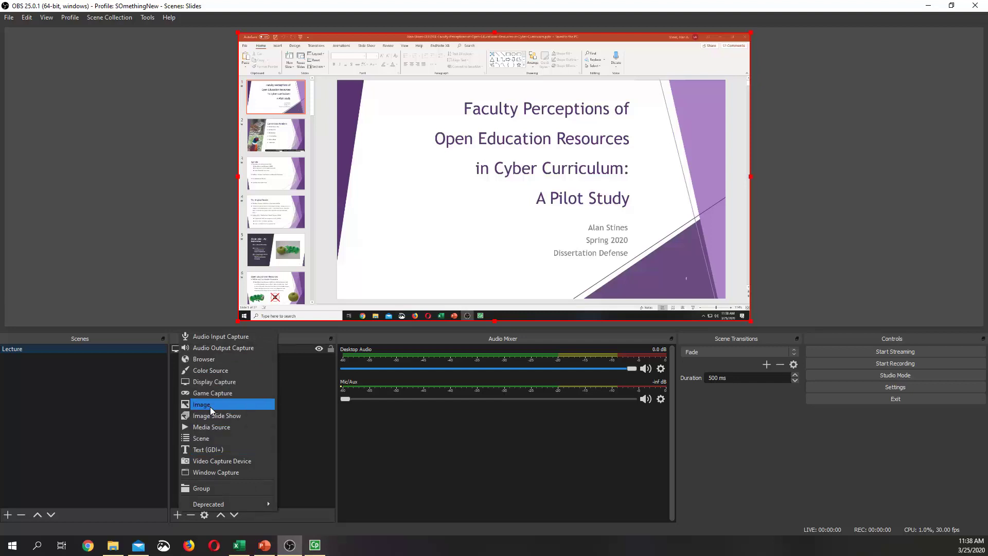
Create a new Audio Input Capture source instead of reusing the existing Mic/Aux one
click(223, 338)
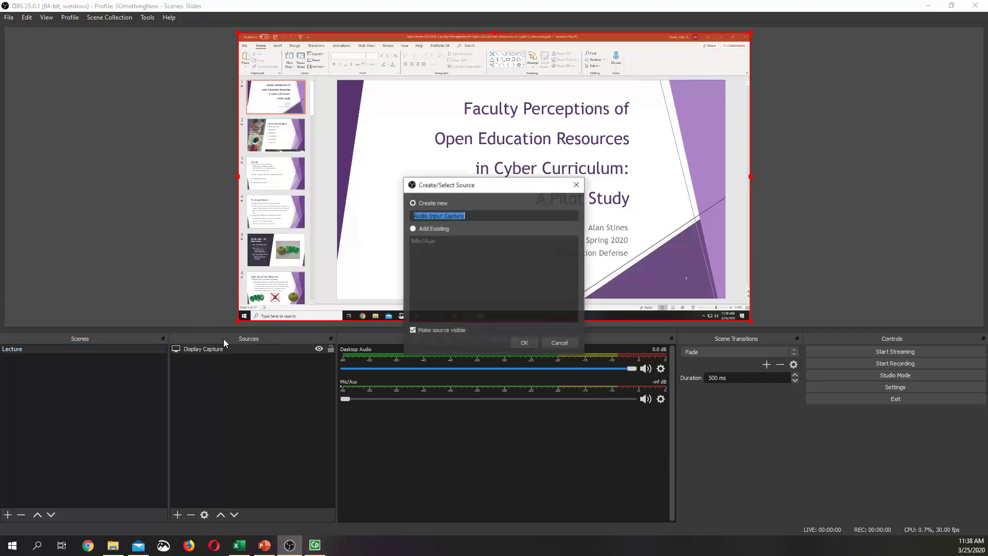
click(429, 230)
click(428, 240)
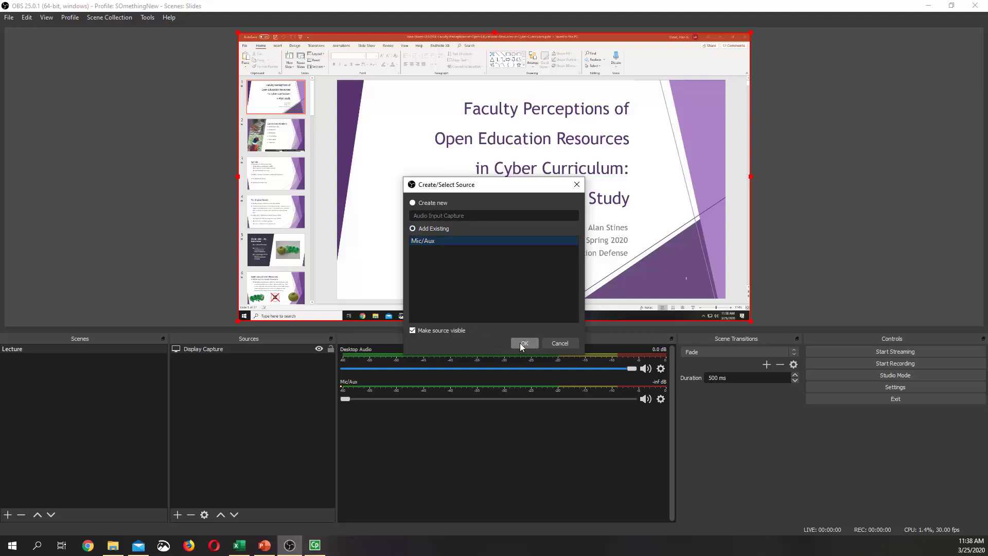
click(432, 203)
click(527, 342)
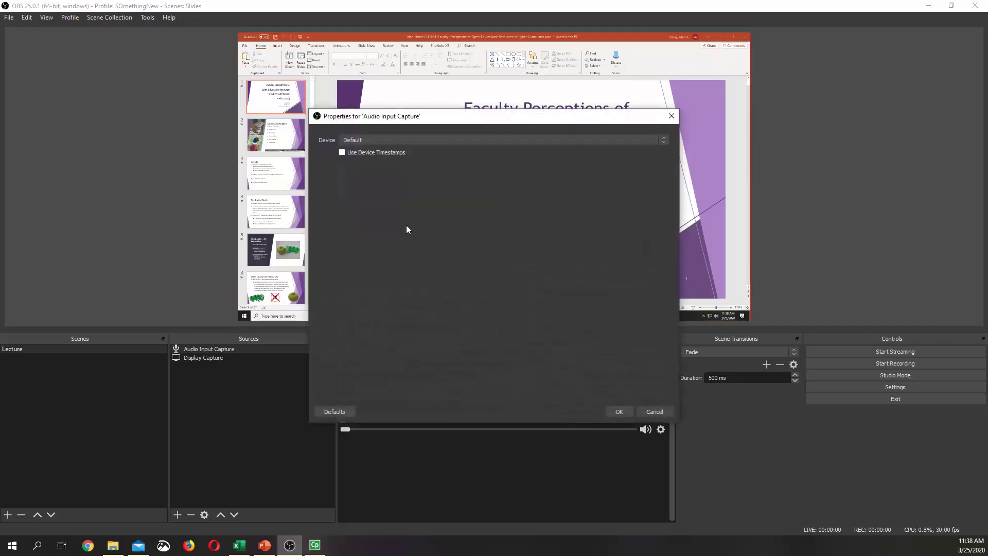
Set the audio device to Microphone (Logitech USB Headset) and confirm
click(377, 140)
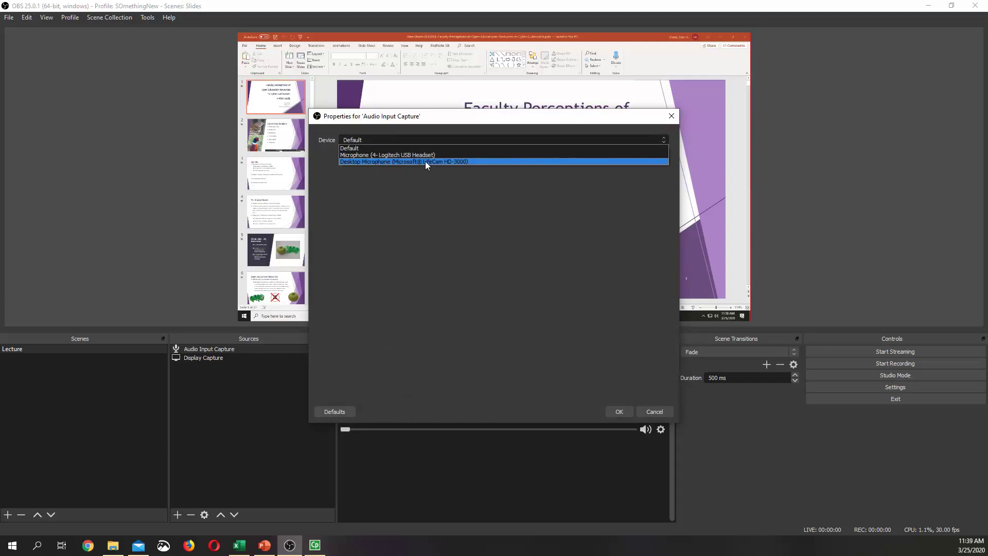
click(367, 155)
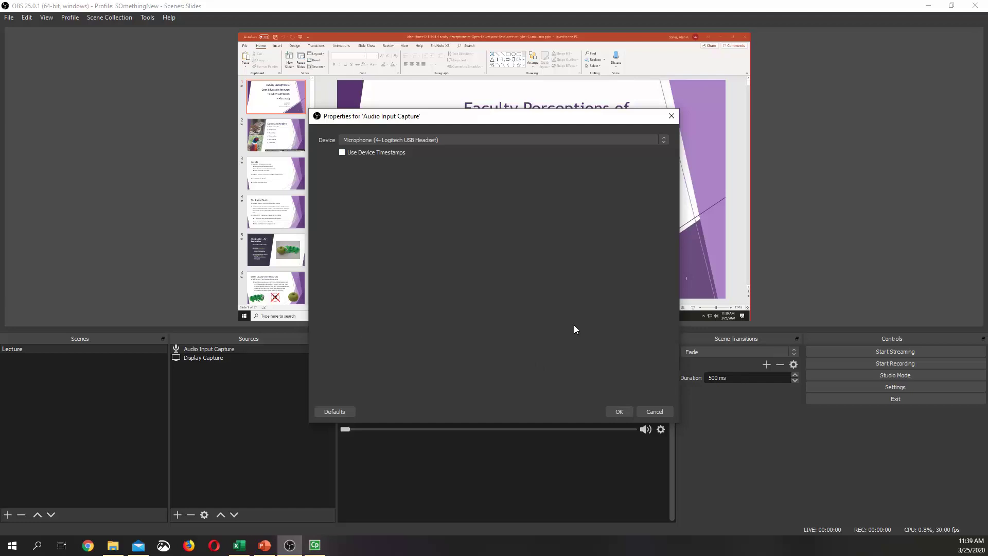
click(423, 142)
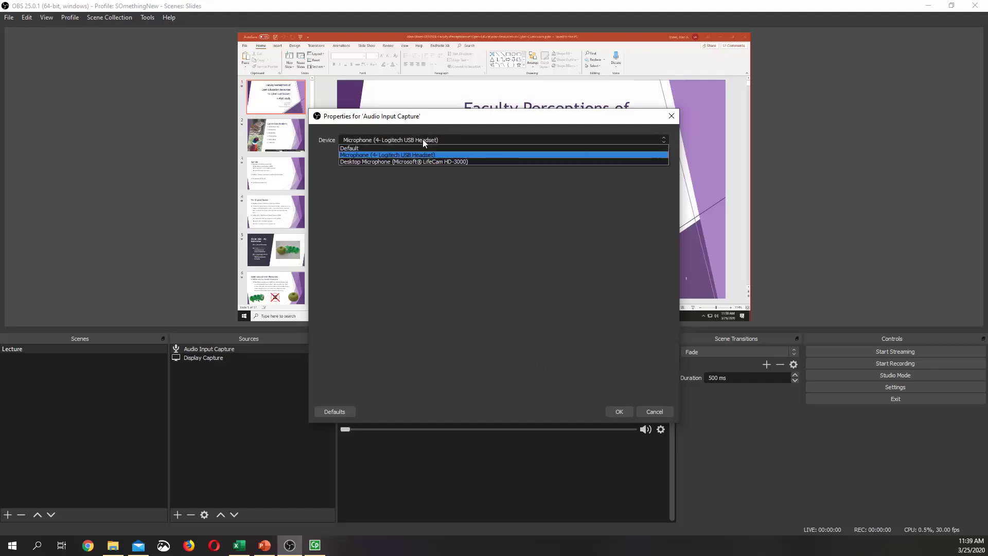
click(367, 156)
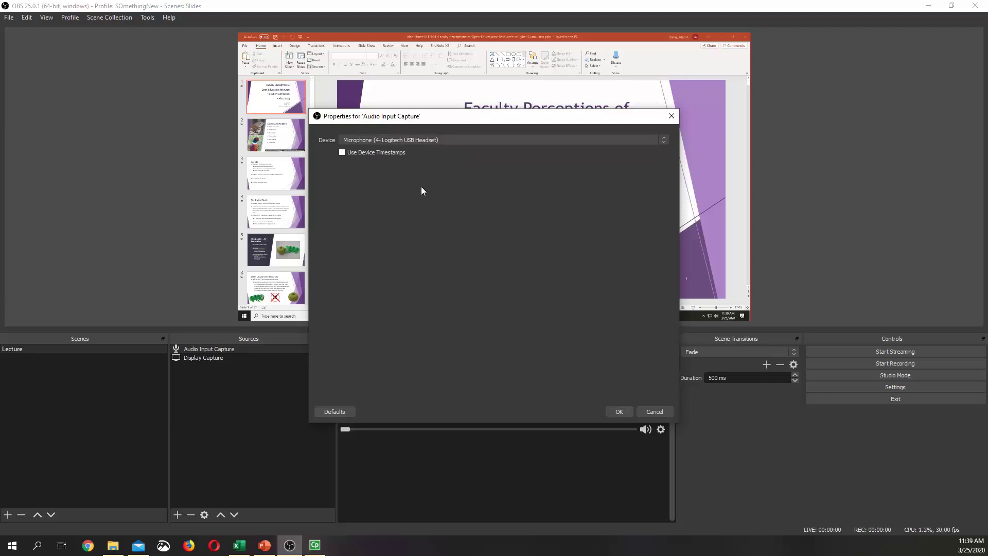
click(620, 410)
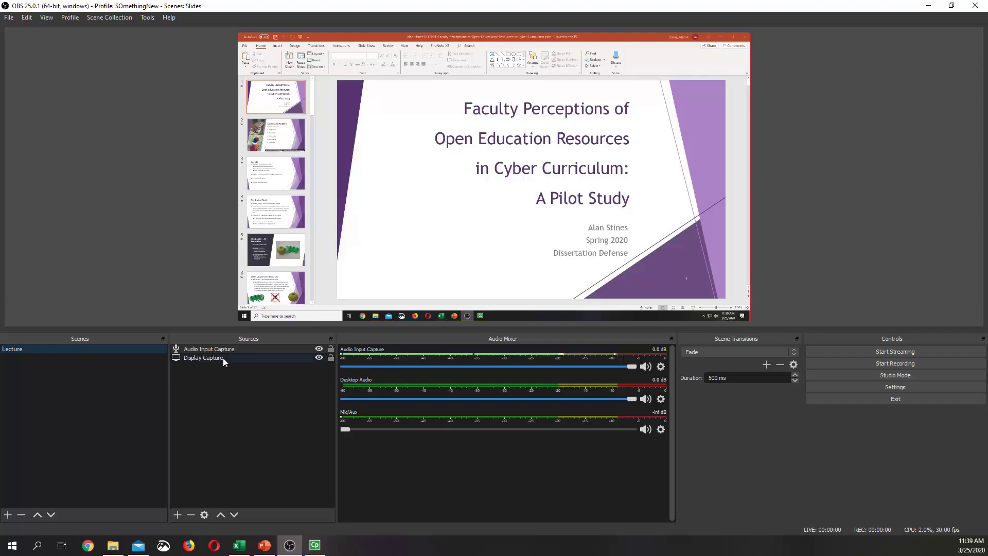
click(224, 357)
click(224, 349)
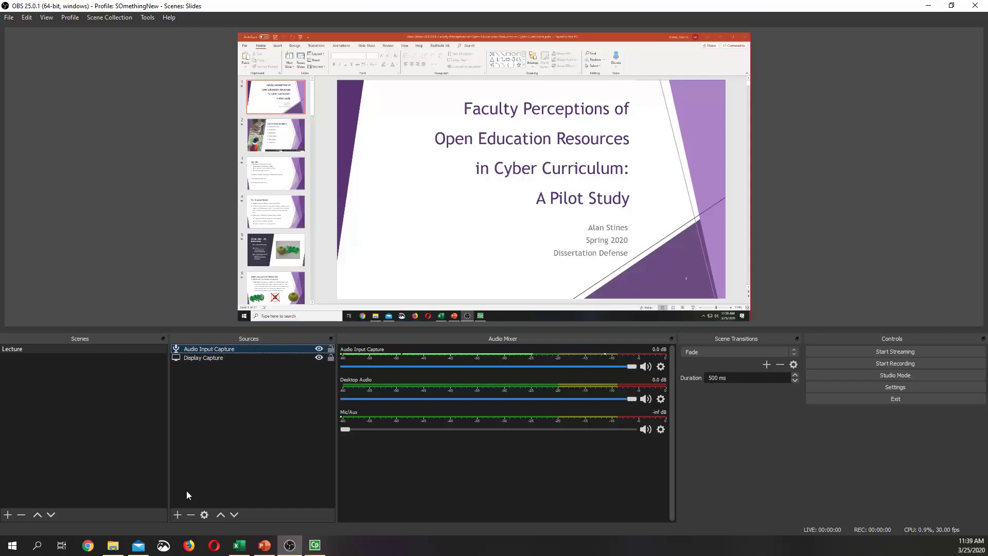
click(199, 374)
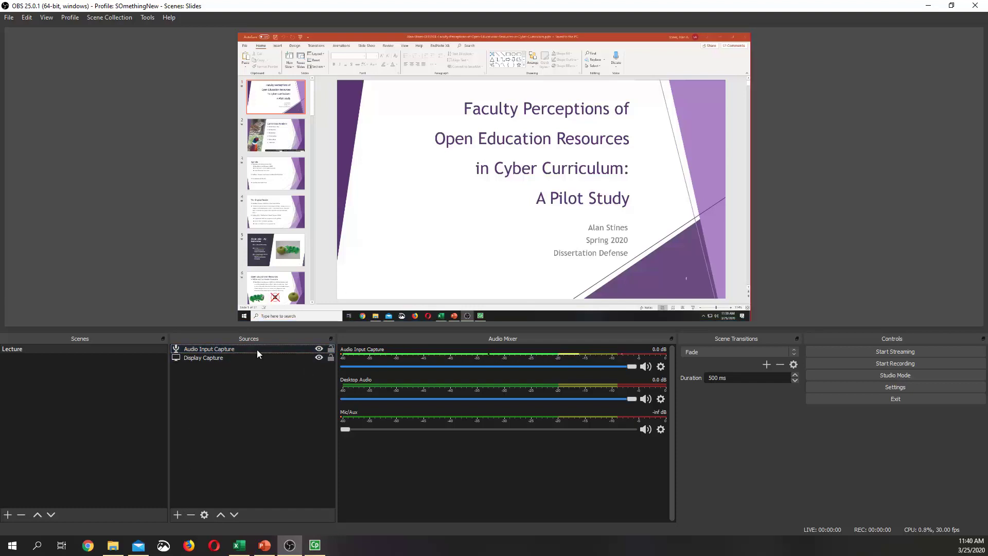
Add a Video Capture Device webcam and shrink it into the slides' bottom-left corner
click(178, 514)
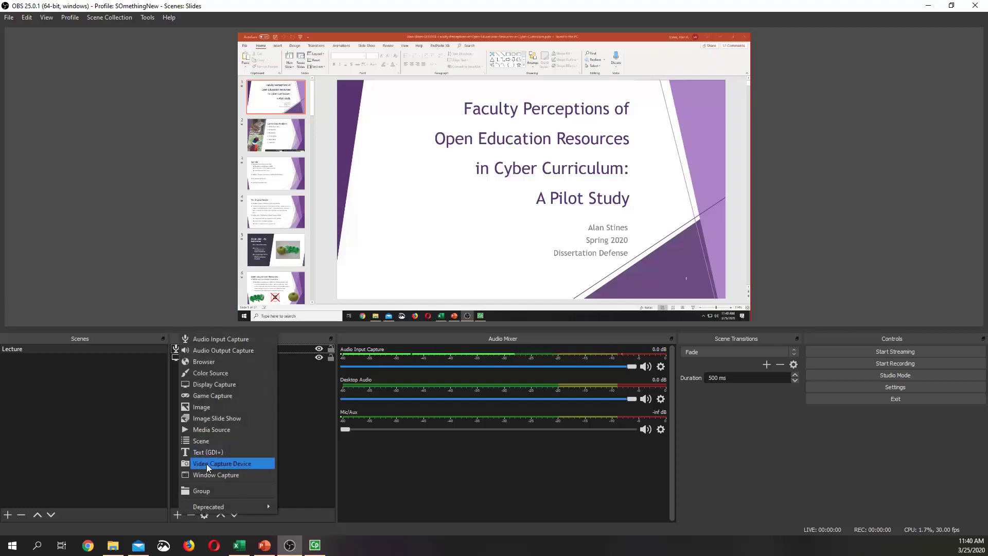
click(217, 464)
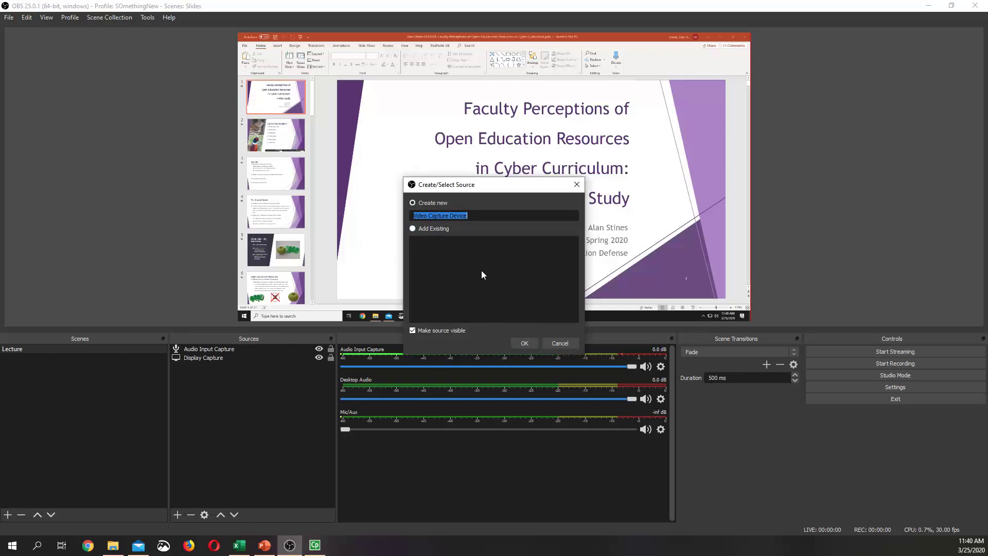
click(523, 348)
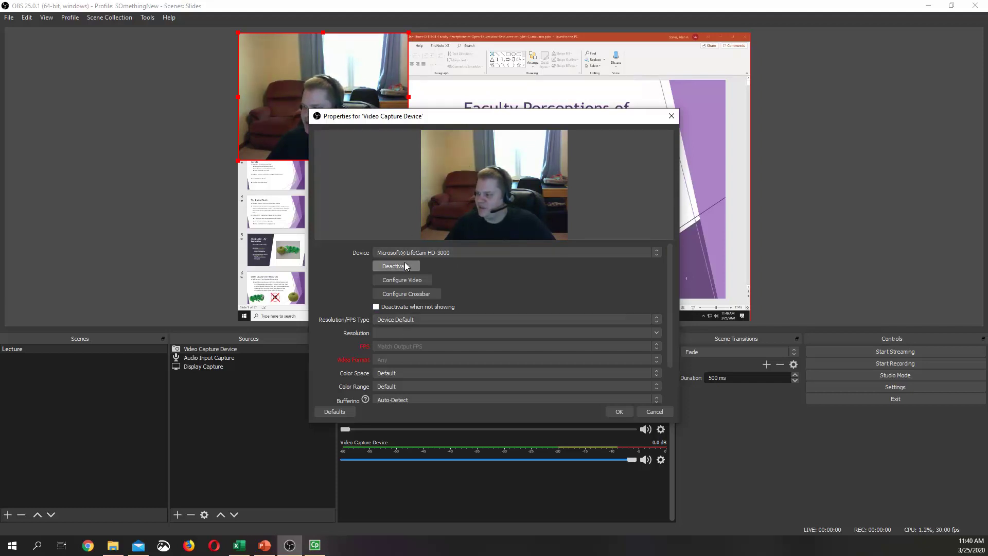
click(624, 410)
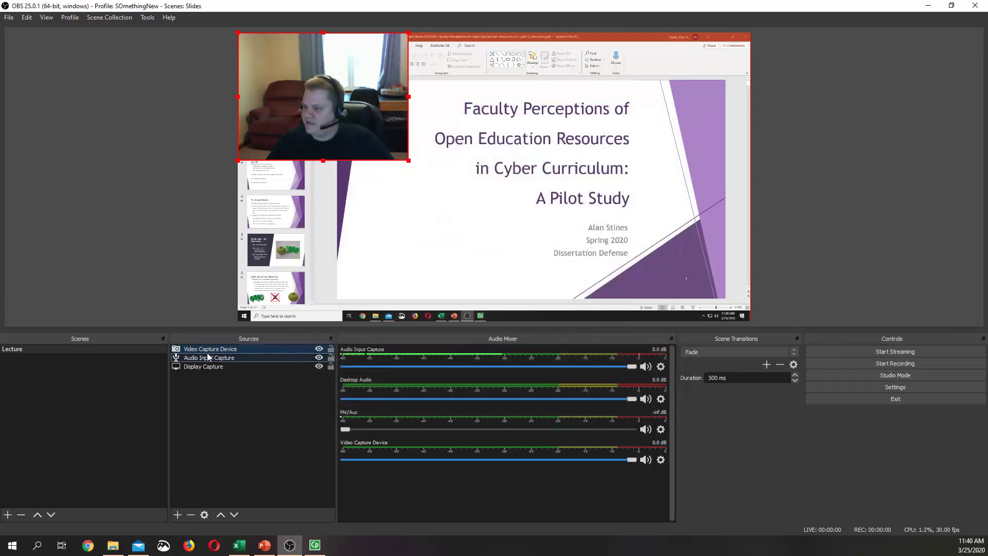
drag(324, 108, 331, 236)
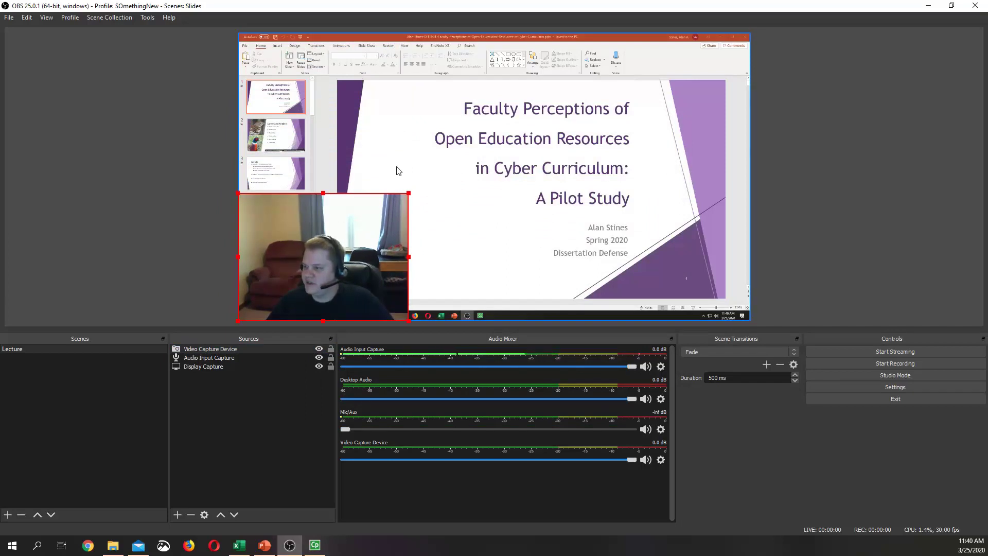
drag(409, 194, 352, 238)
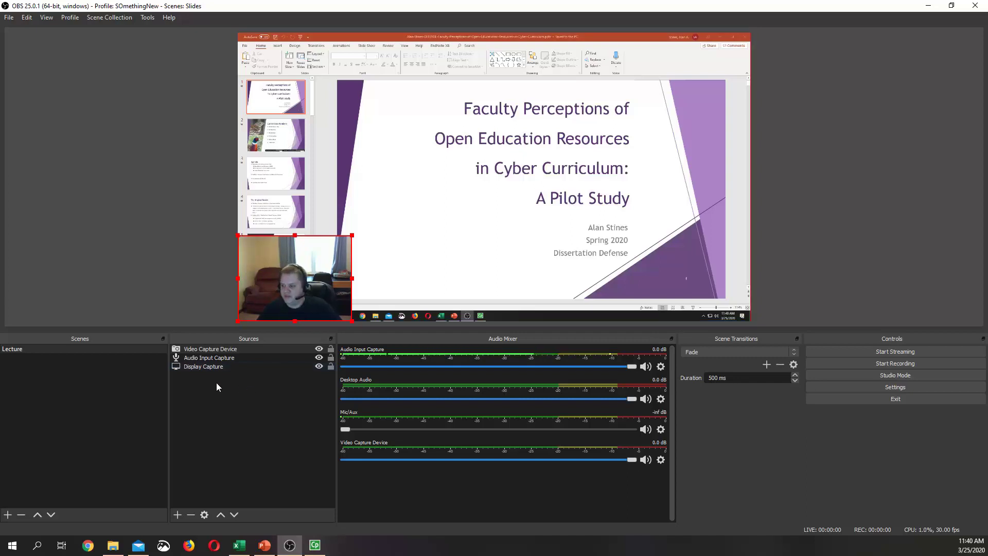
click(226, 357)
click(440, 160)
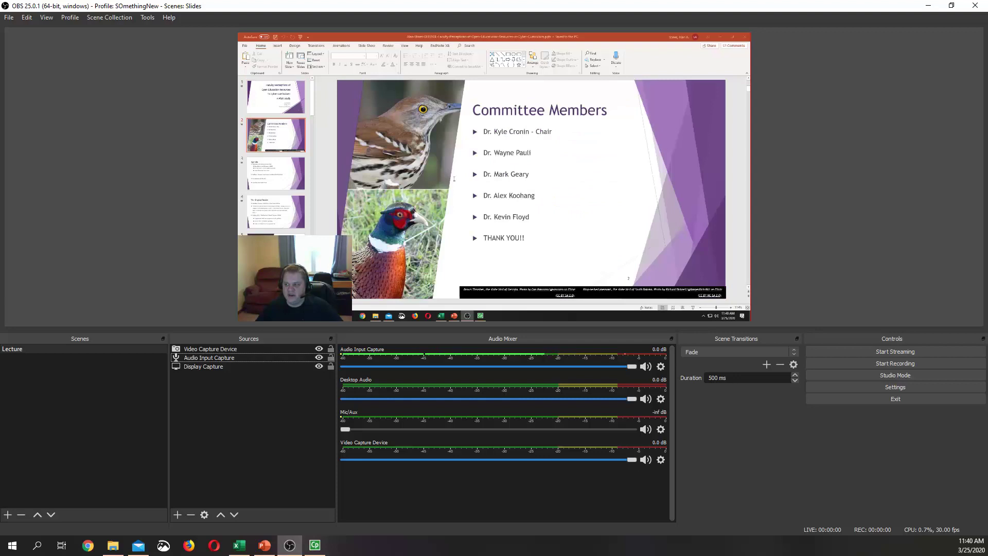
key(Page_Down)
key(Page_Up)
key(Page_Down)
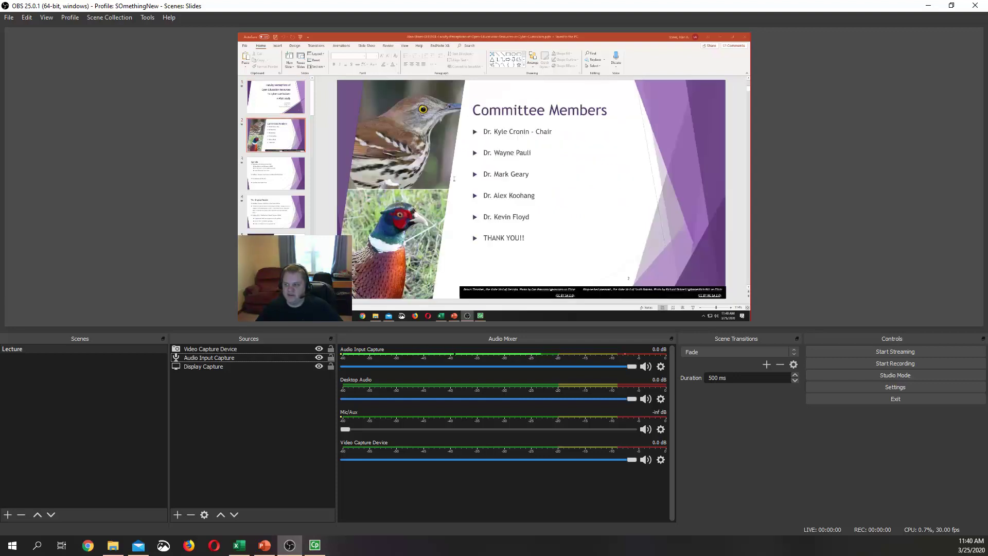
key(Page_Down)
key(Page_Down)
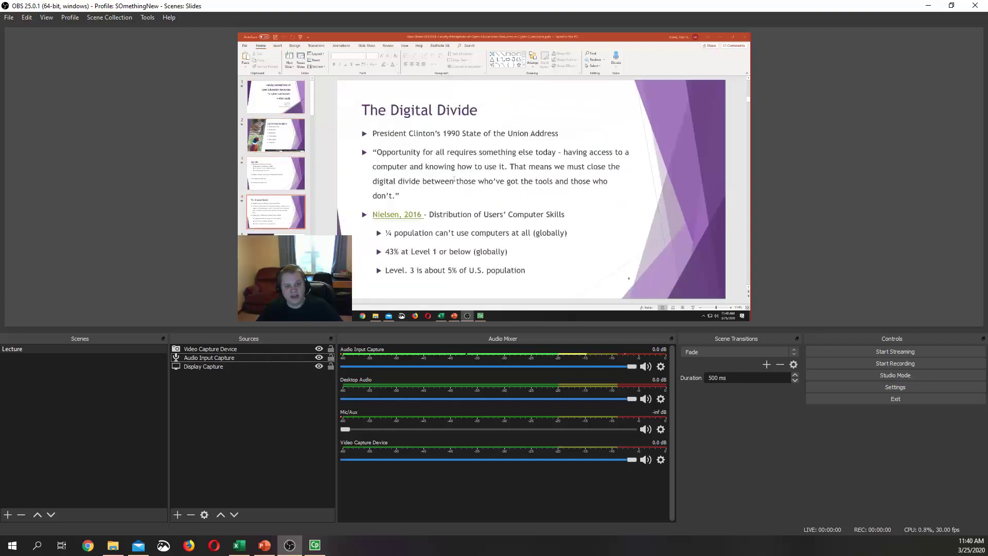
key(Page_Up)
key(Page_Up)
key(Page_Up)
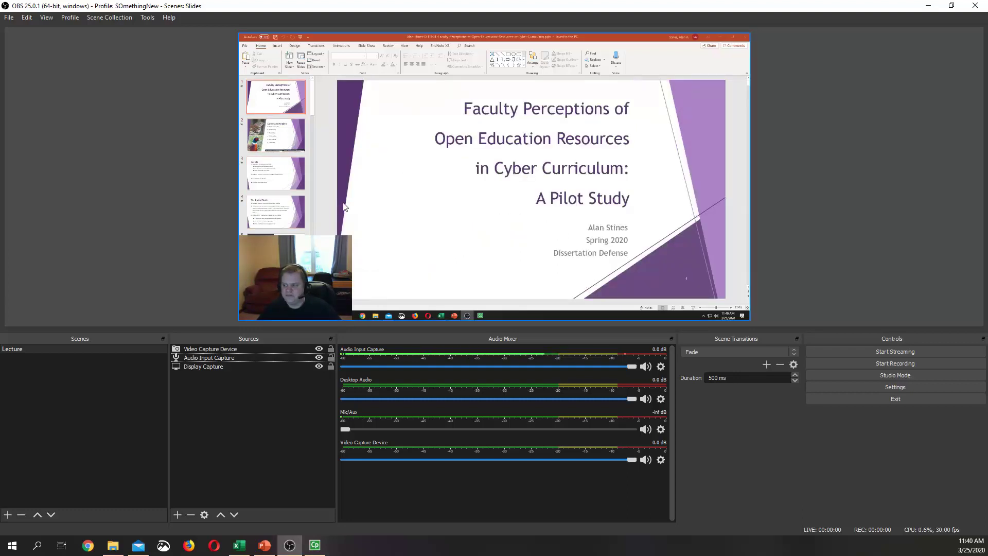
click(216, 180)
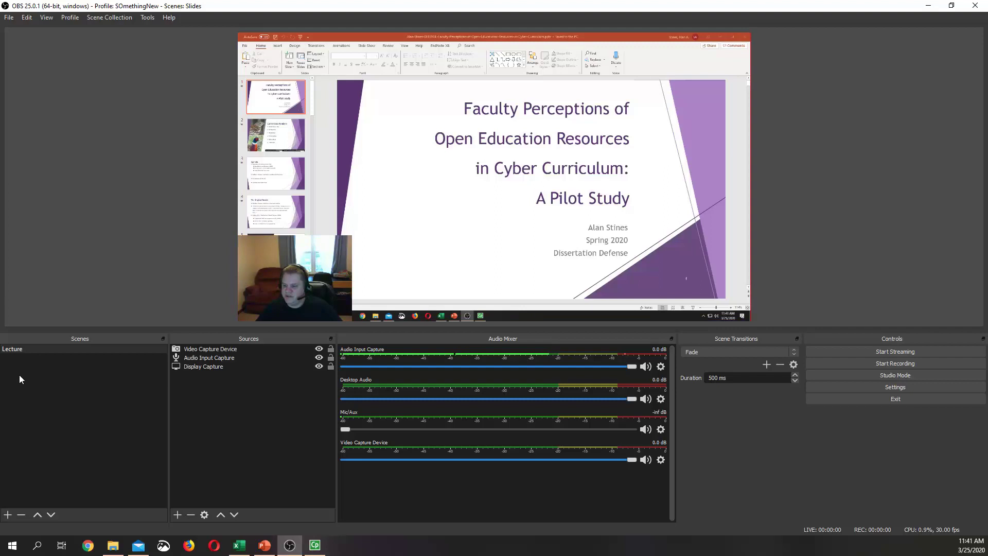
Create a new scene named 'FullCamera'
click(24, 352)
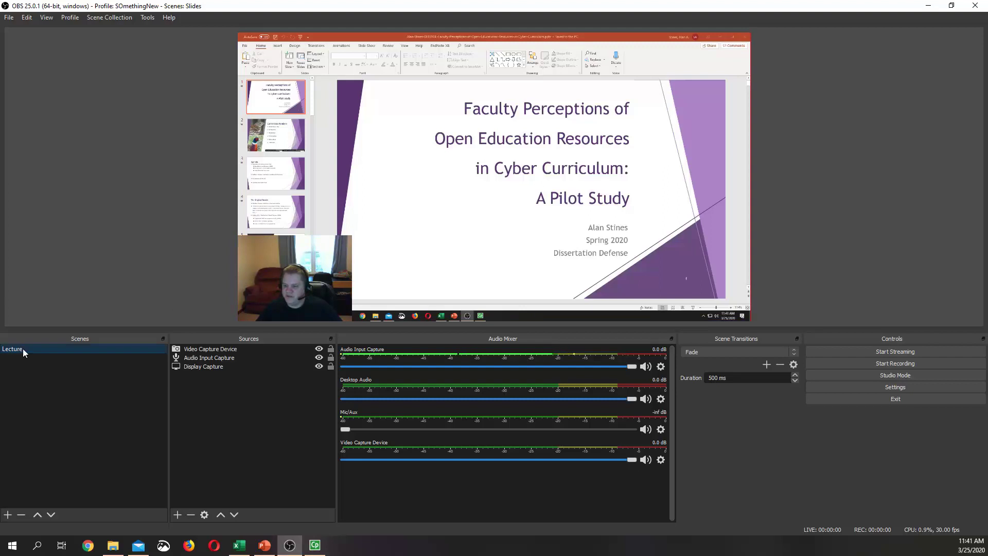
click(10, 516)
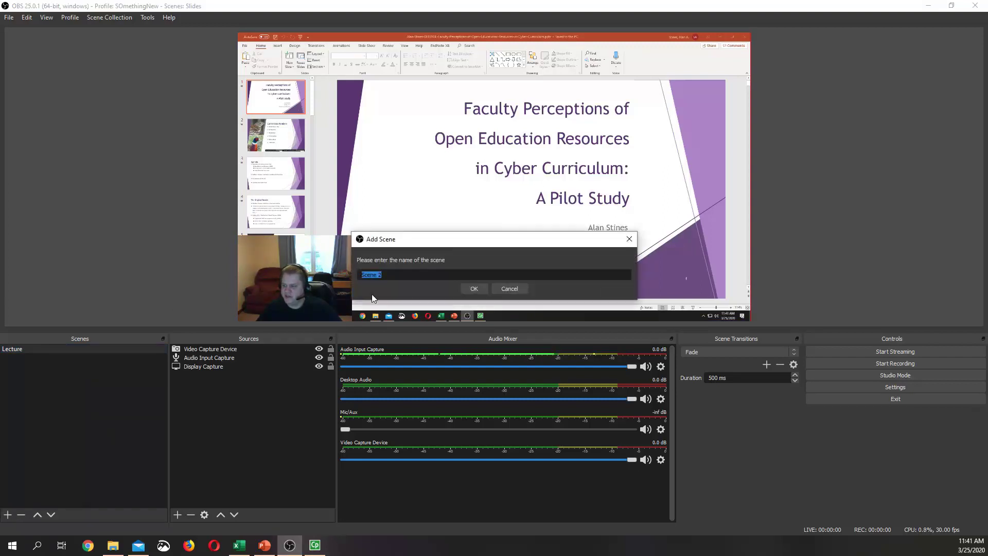
text(F)
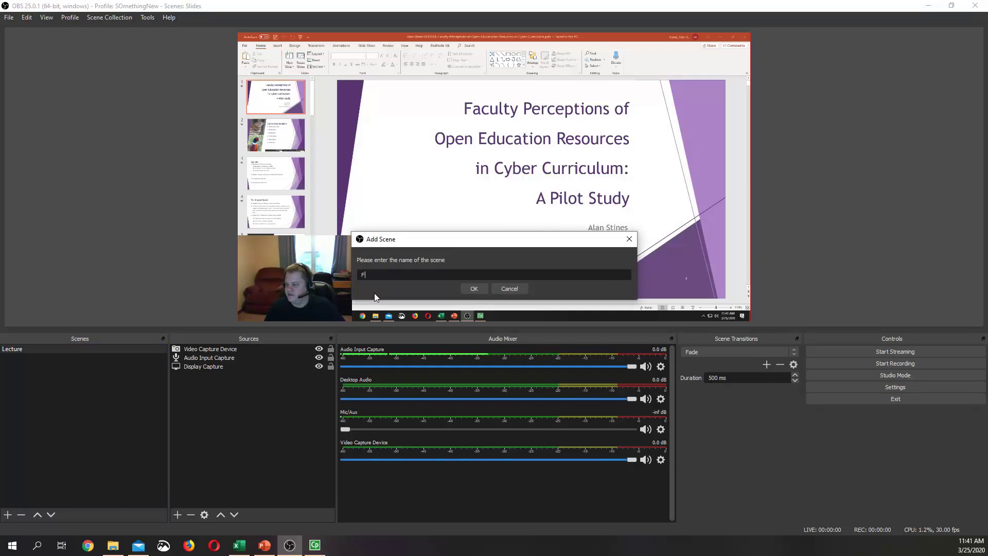
text(ullCamera)
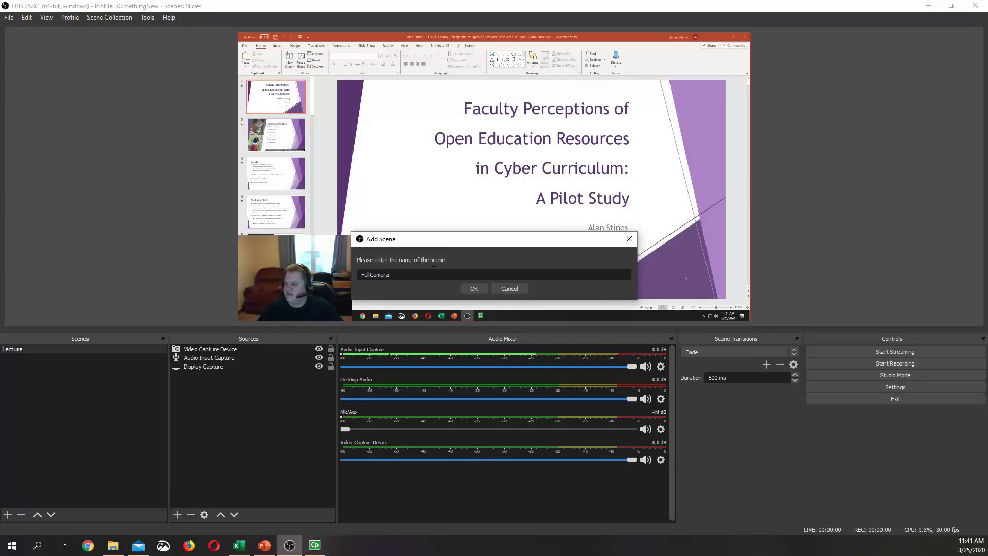
click(473, 289)
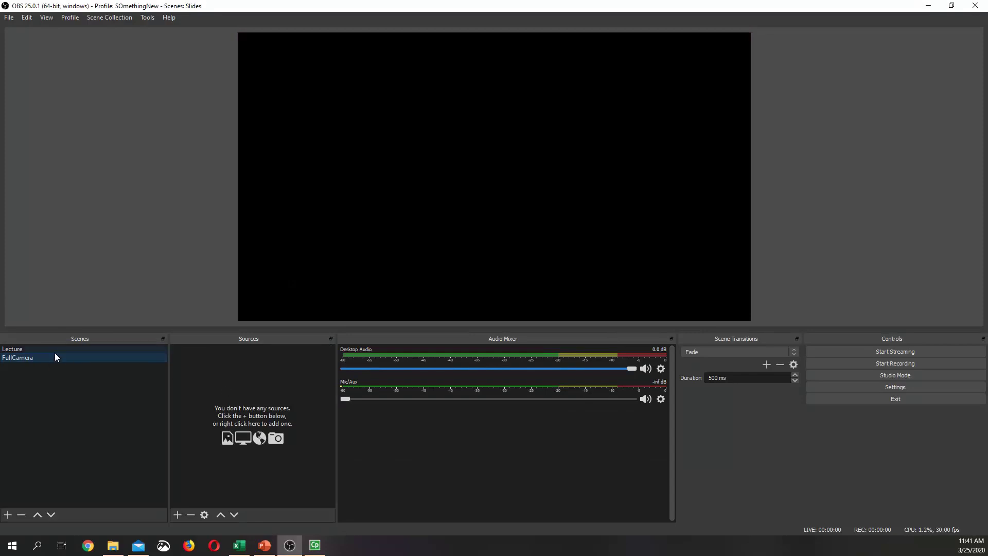
Add the existing Video Capture Device webcam to FullCamera
click(178, 515)
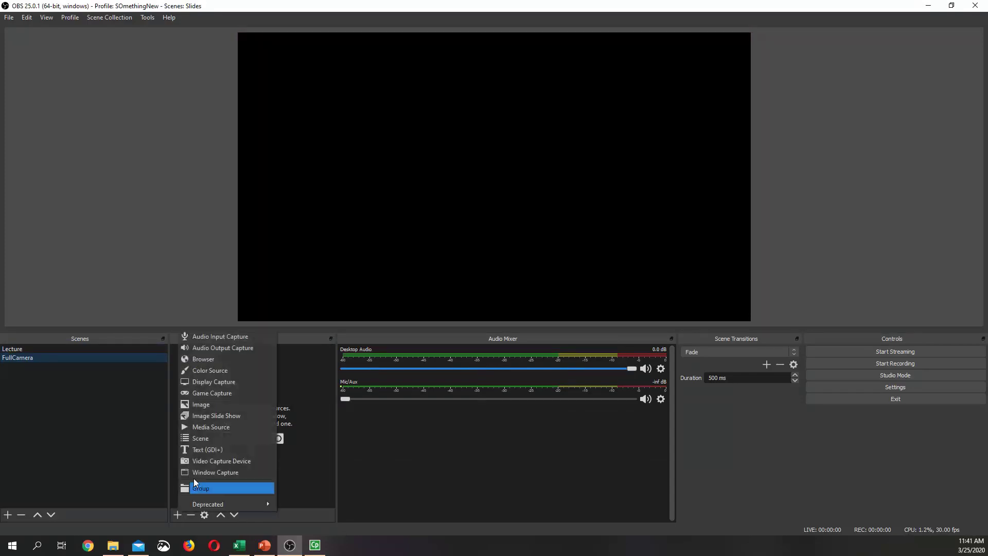
click(215, 462)
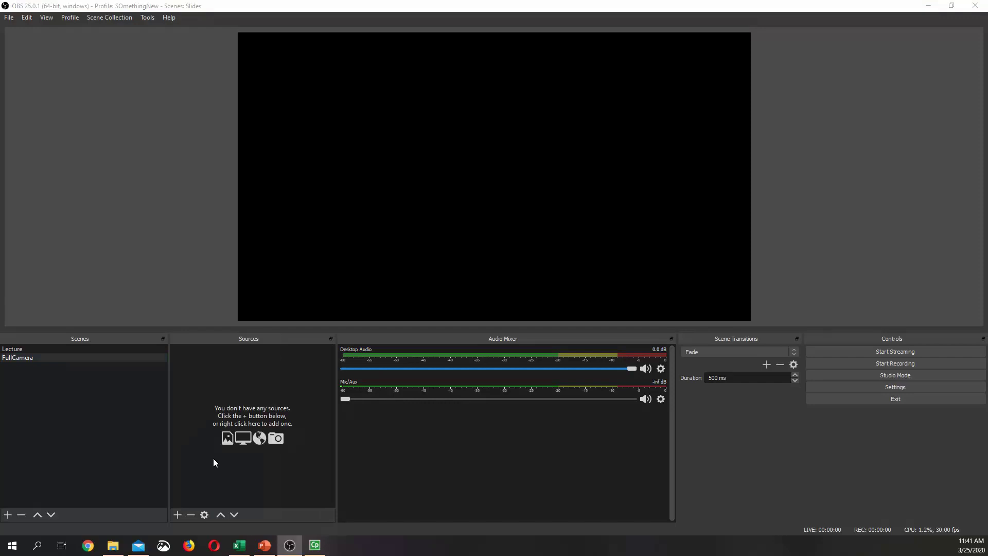
click(431, 226)
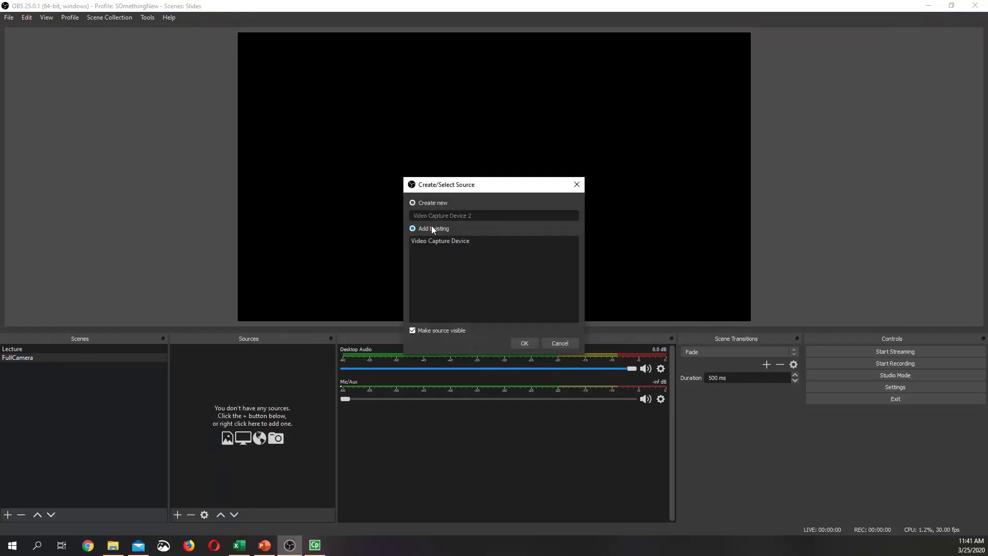
click(432, 240)
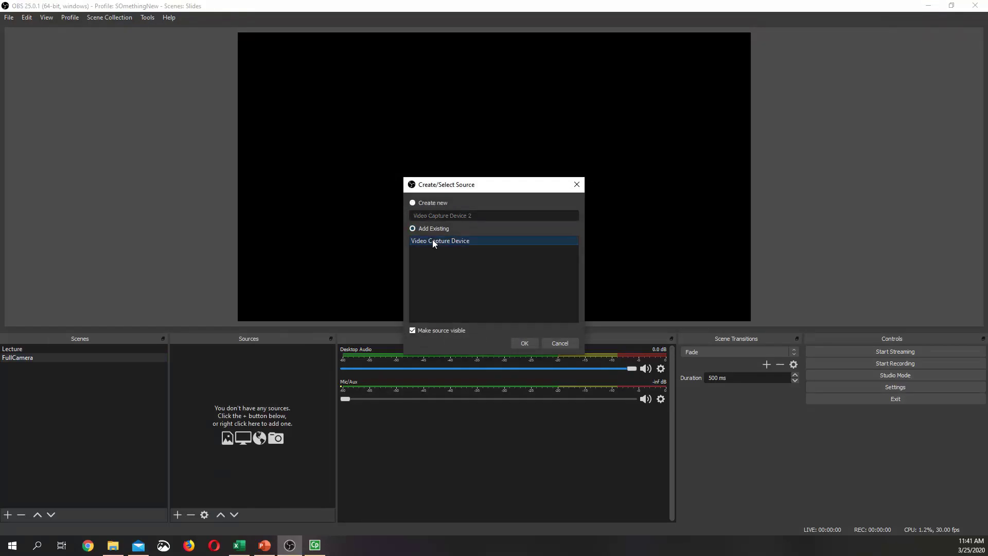
click(525, 344)
Stretch the webcam feed to fill the whole FullCamera canvas
drag(409, 161, 719, 273)
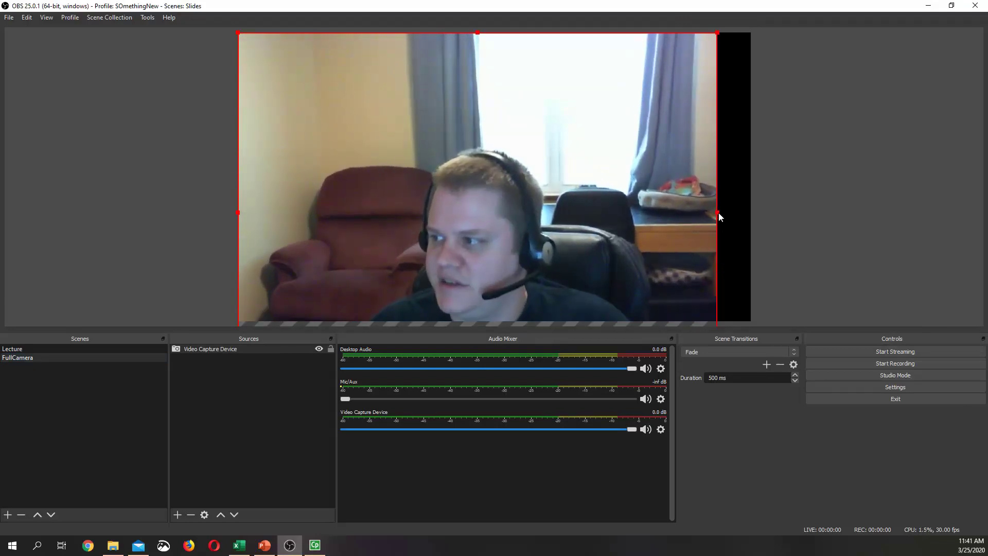
drag(441, 222, 464, 150)
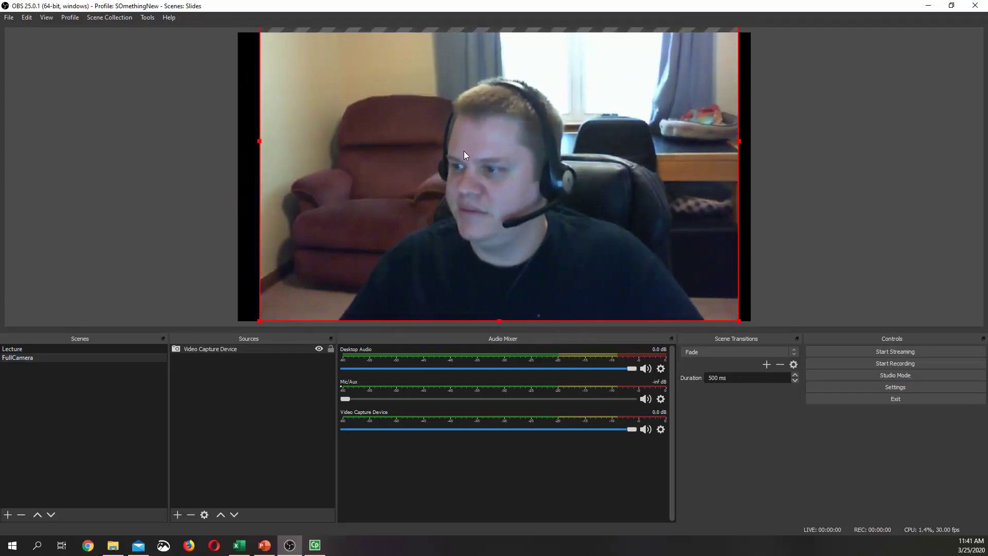
drag(260, 320, 243, 333)
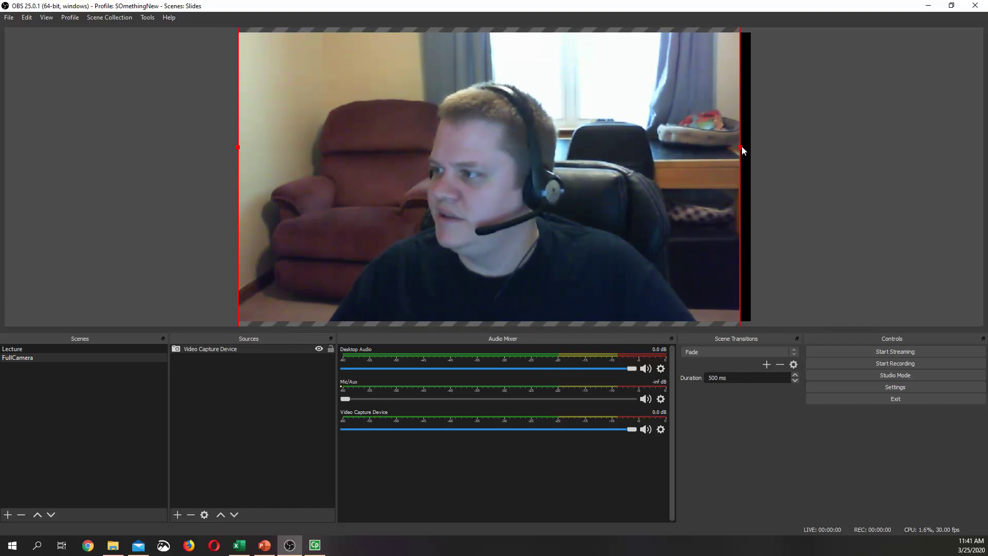
drag(742, 147, 750, 147)
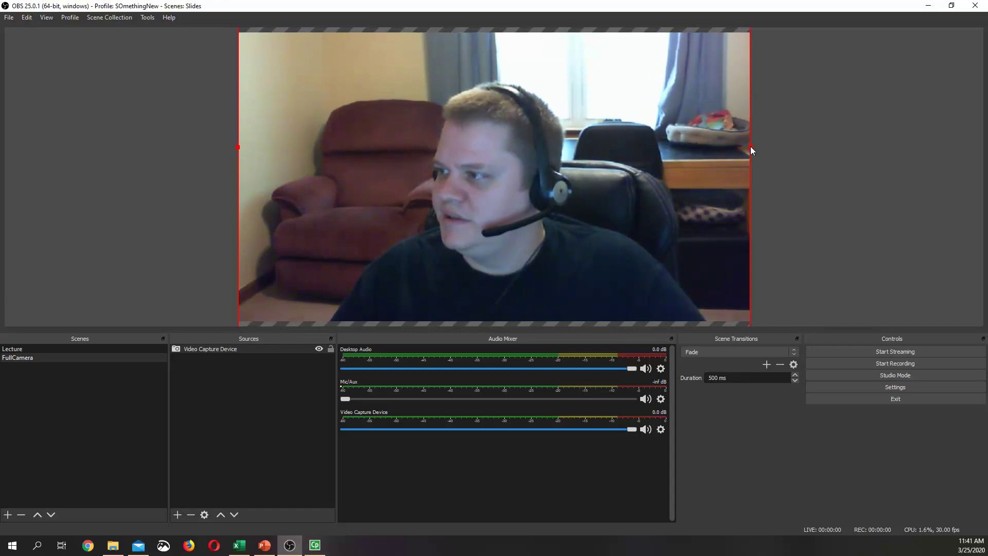
Toggle between the Lecture and FullCamera scenes, finishing on Lecture
click(16, 348)
click(23, 359)
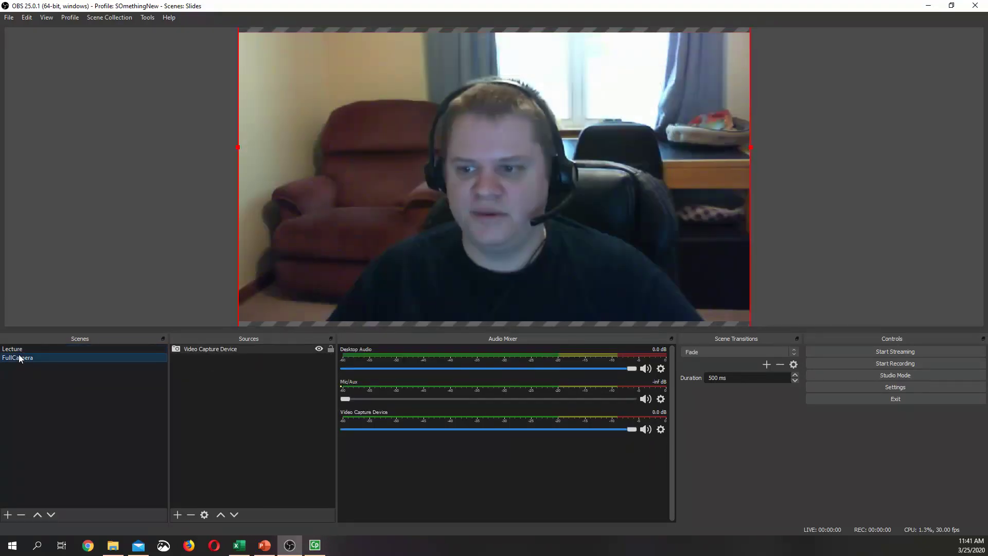
click(18, 351)
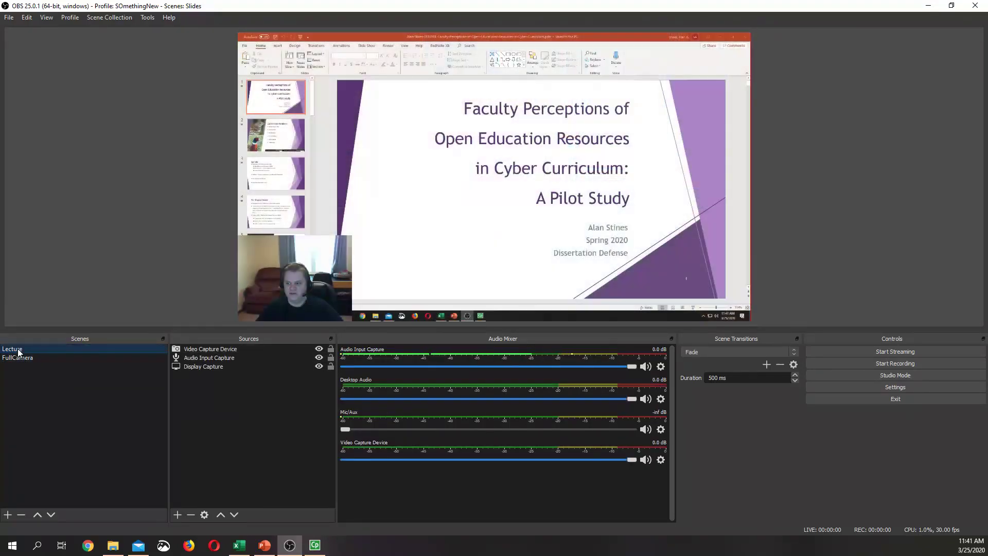
click(17, 358)
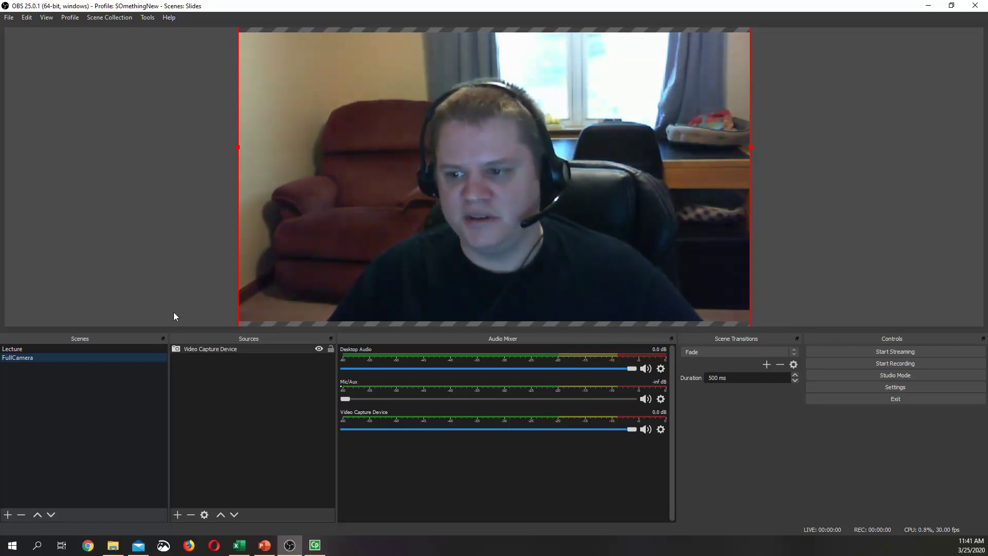
click(34, 349)
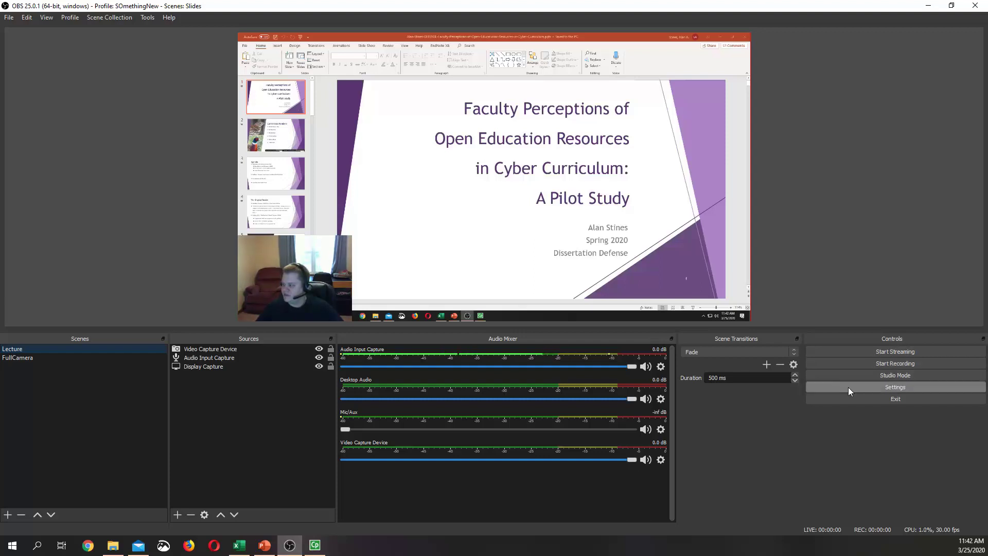
Open OBS Settings on the Output page
click(863, 386)
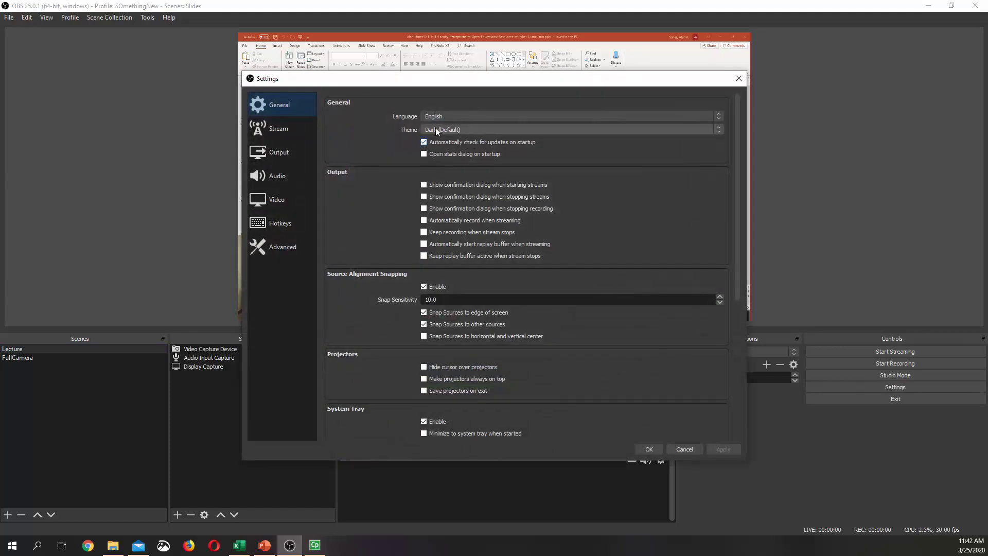
click(286, 128)
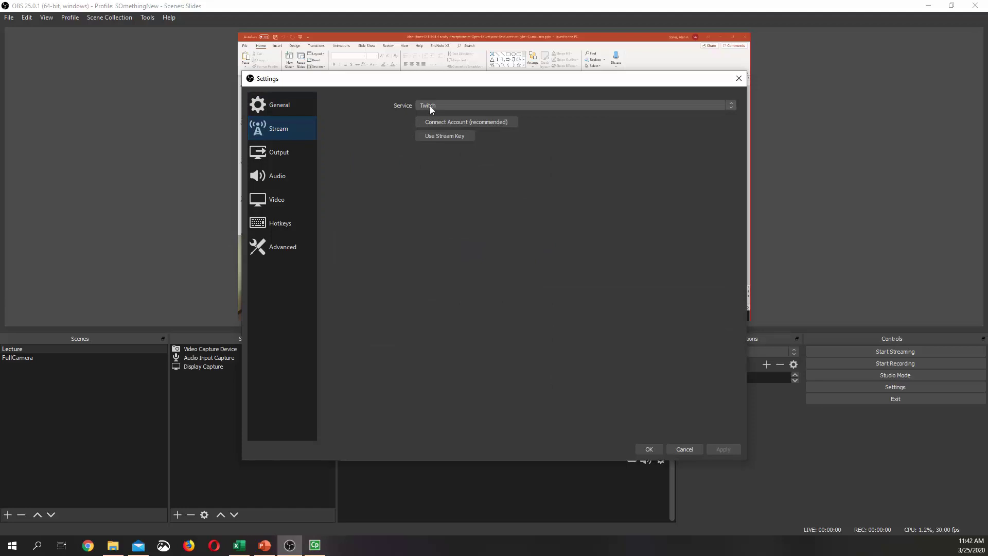
click(282, 159)
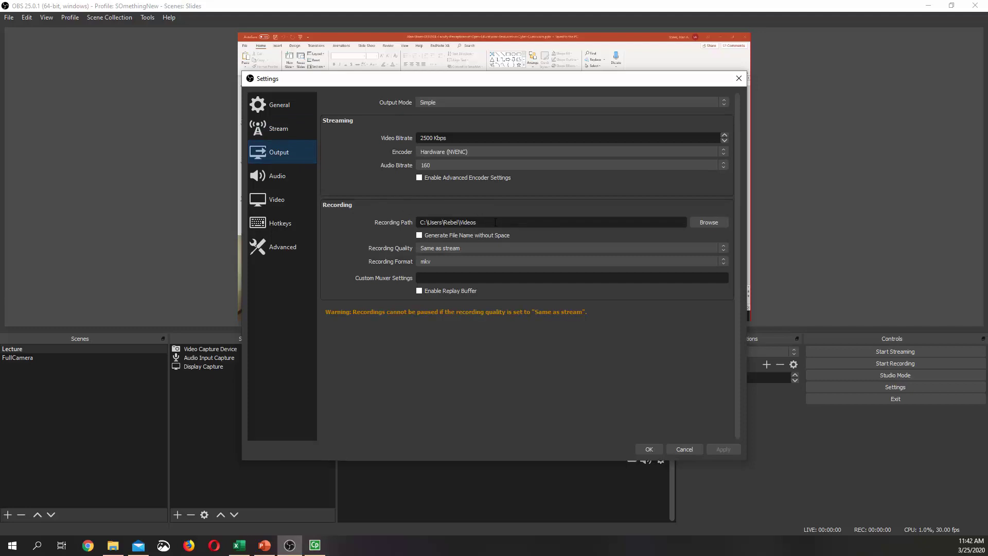
Copy the Recording Path from the Output settings and pull up File Explorer's folder list
drag(496, 223, 423, 223)
right_click(445, 223)
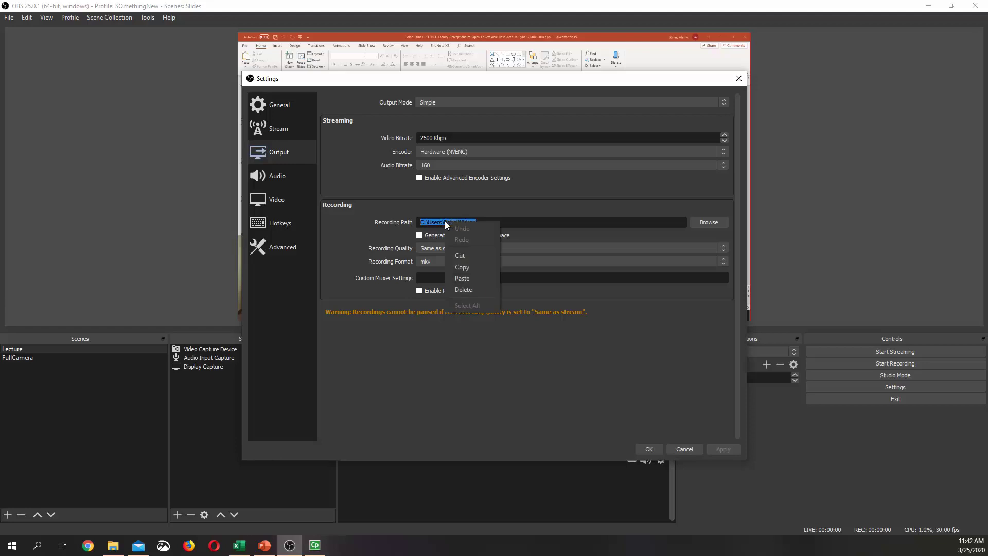
click(461, 267)
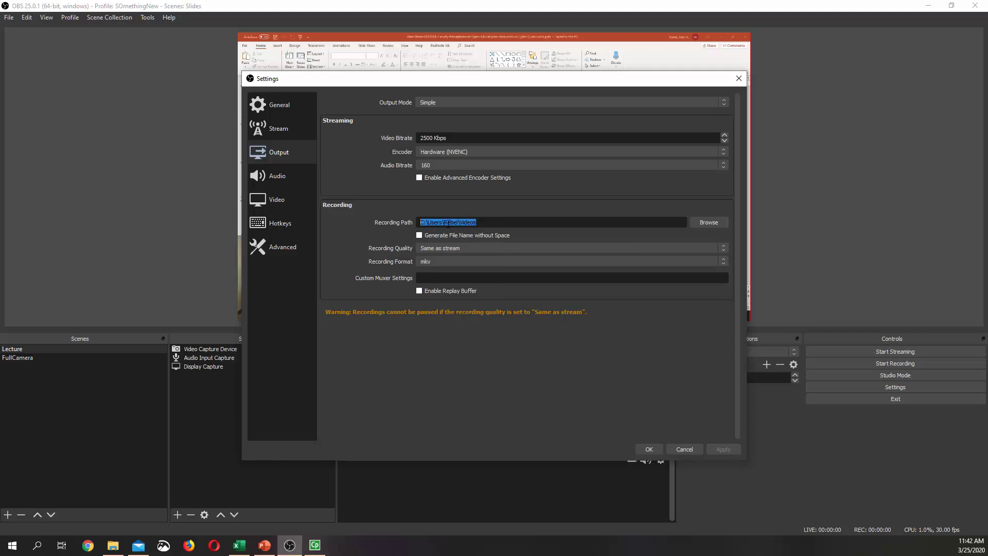
click(113, 545)
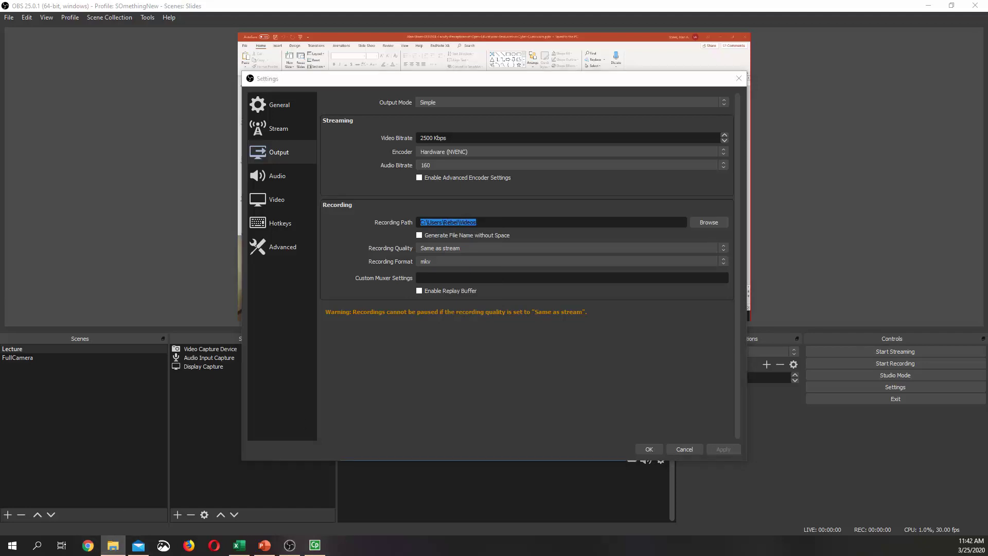
right_click(117, 537)
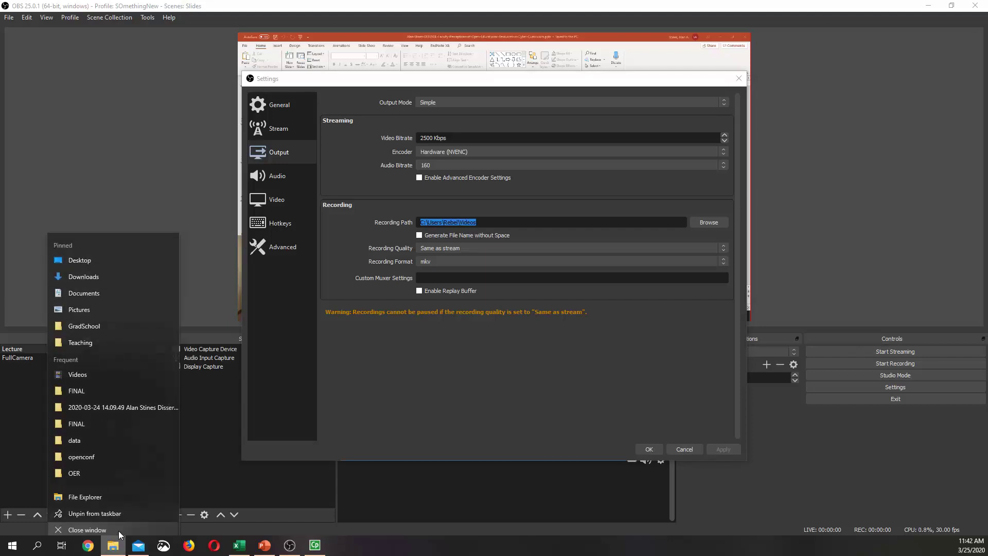
Open a File Explorer window at the pasted recording path, the Videos folder
click(100, 493)
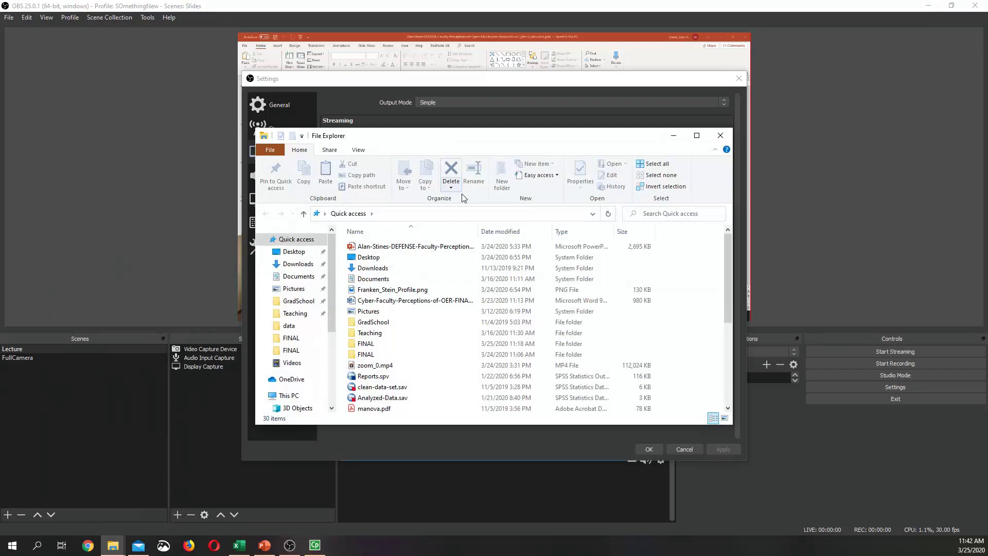
click(454, 213)
key(ctrl+v)
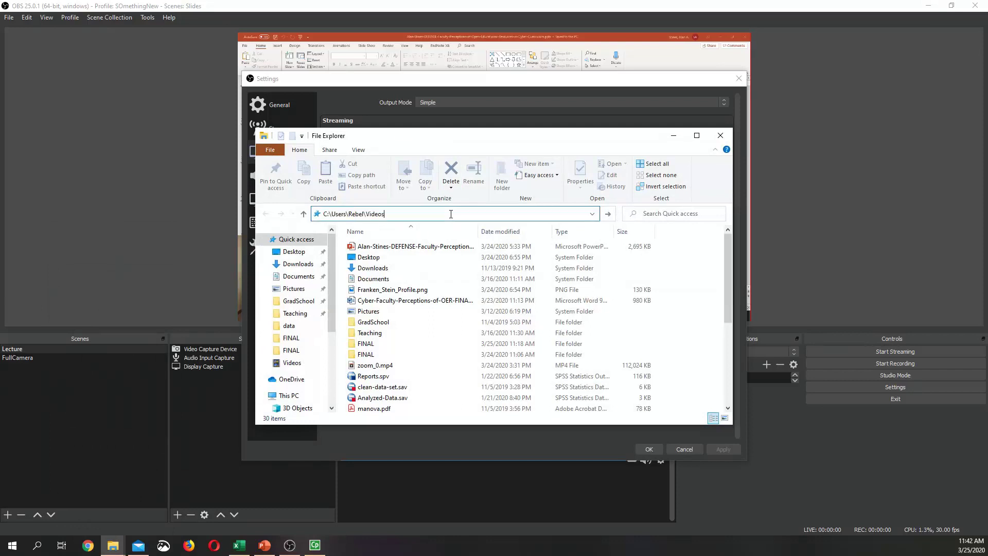
key(Return)
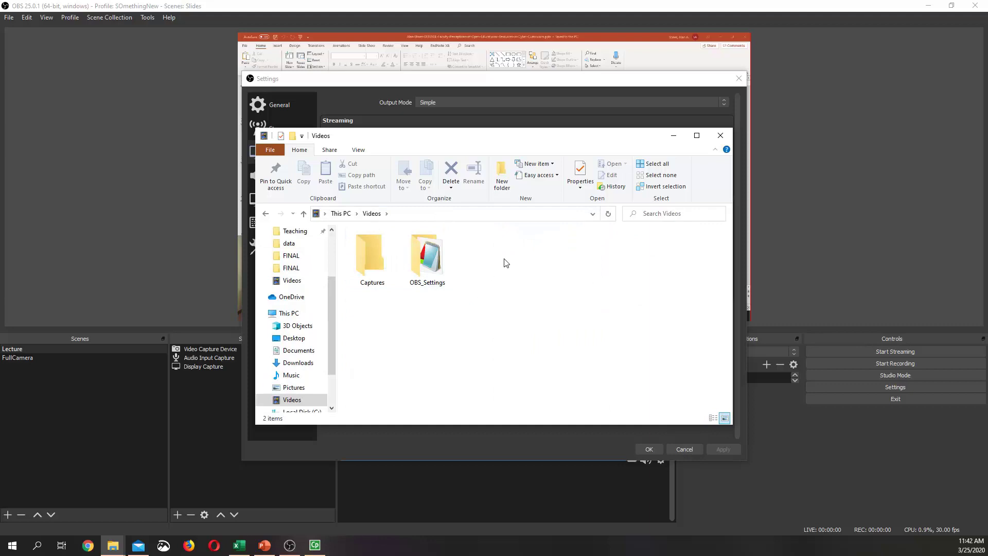
drag(494, 143, 480, 165)
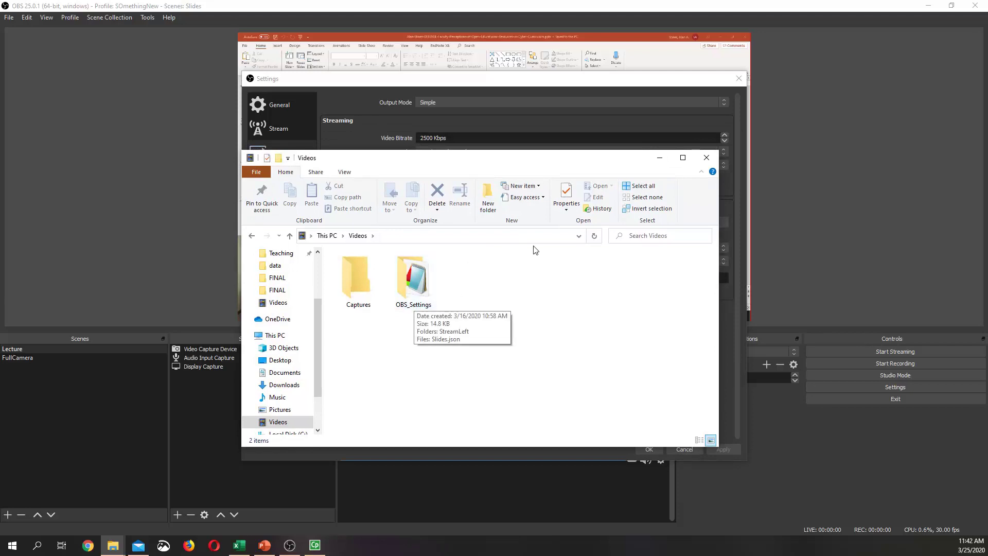
right_click(413, 323)
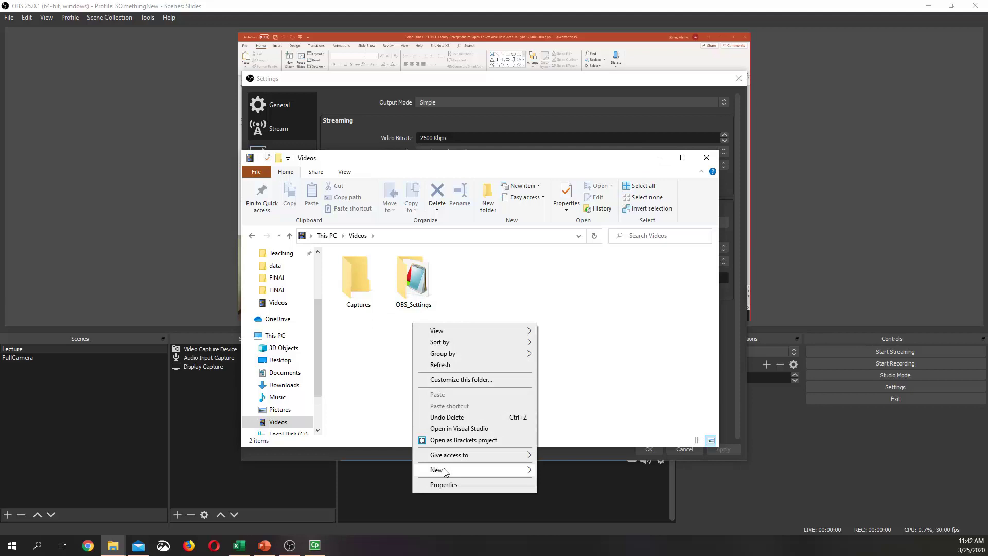
mouse_move(446, 472)
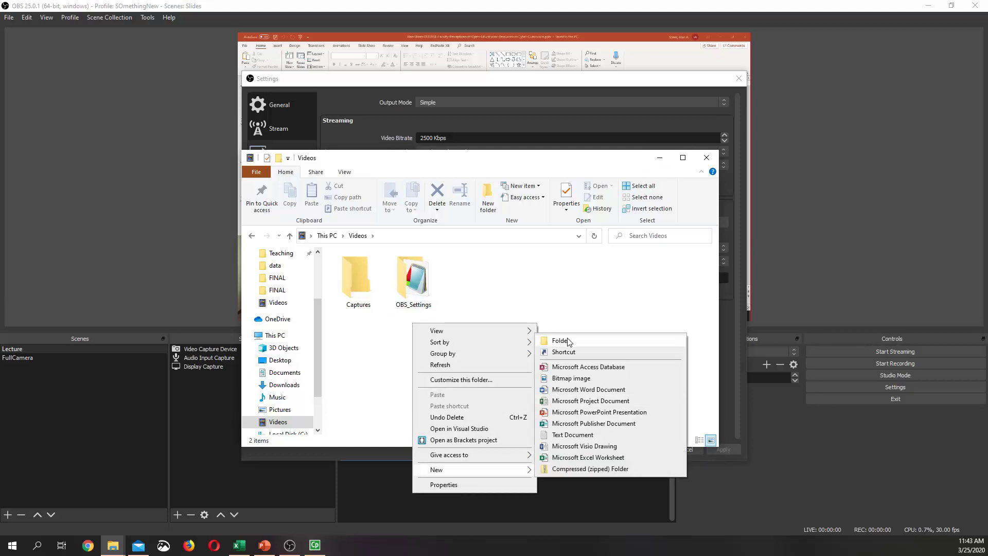
click(518, 284)
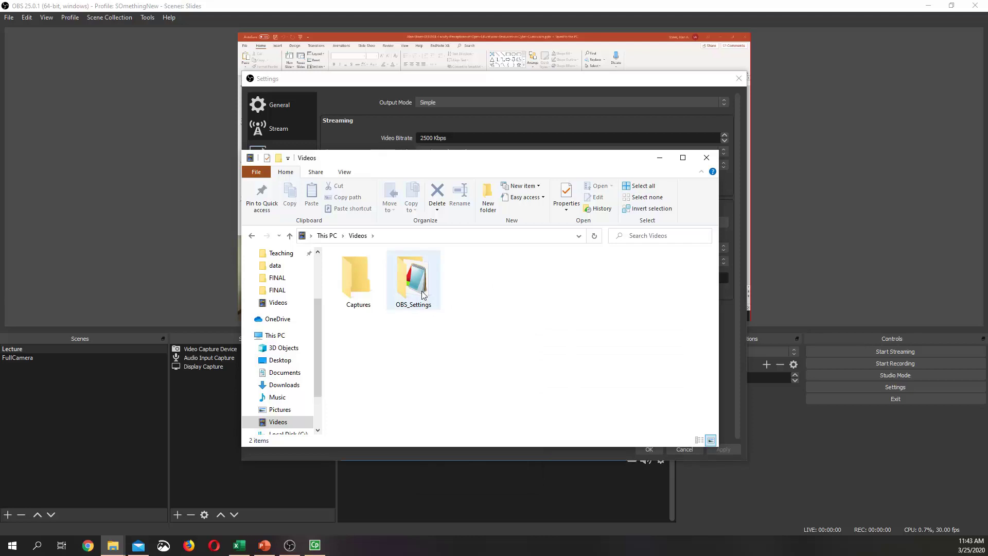
Close the OBS Settings dialog and show the Profile menu
click(381, 5)
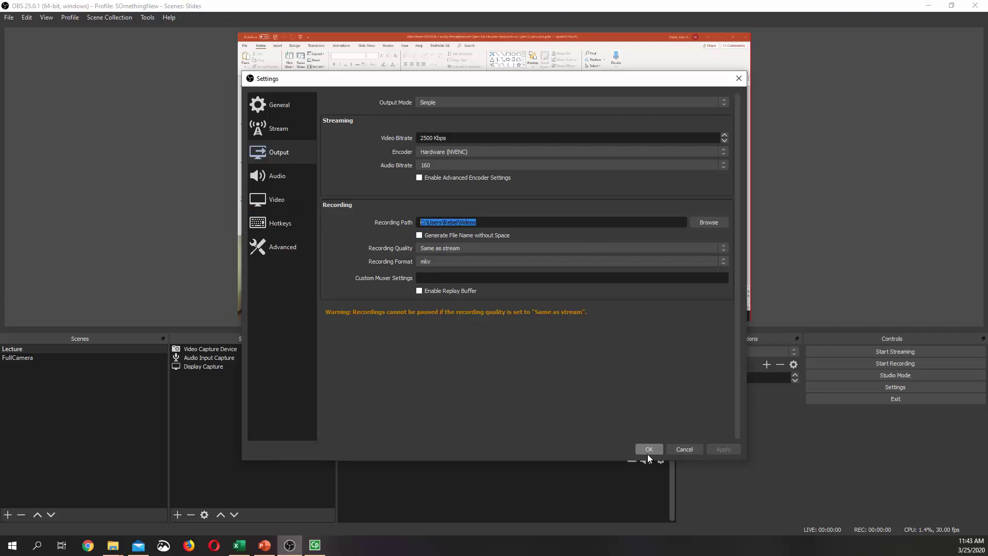
click(677, 451)
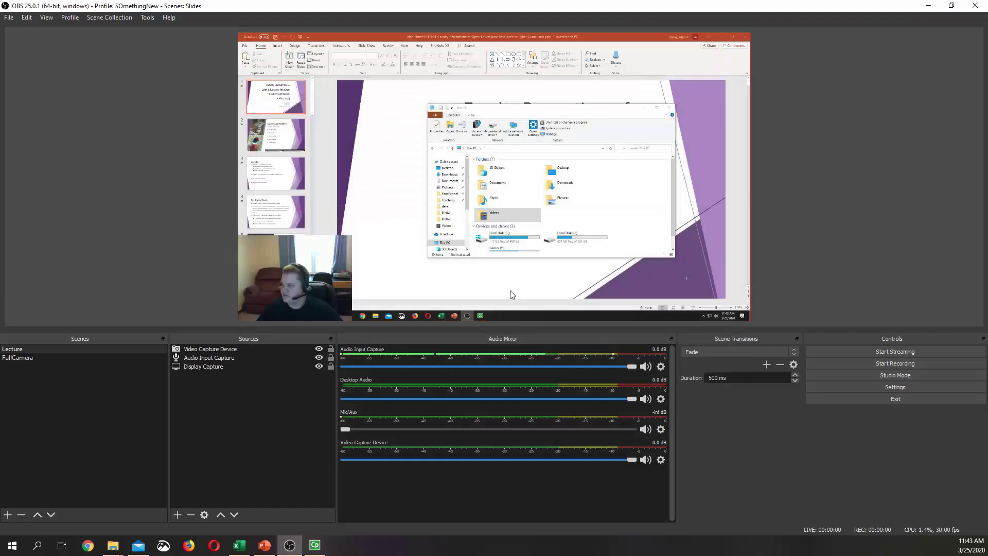
click(69, 19)
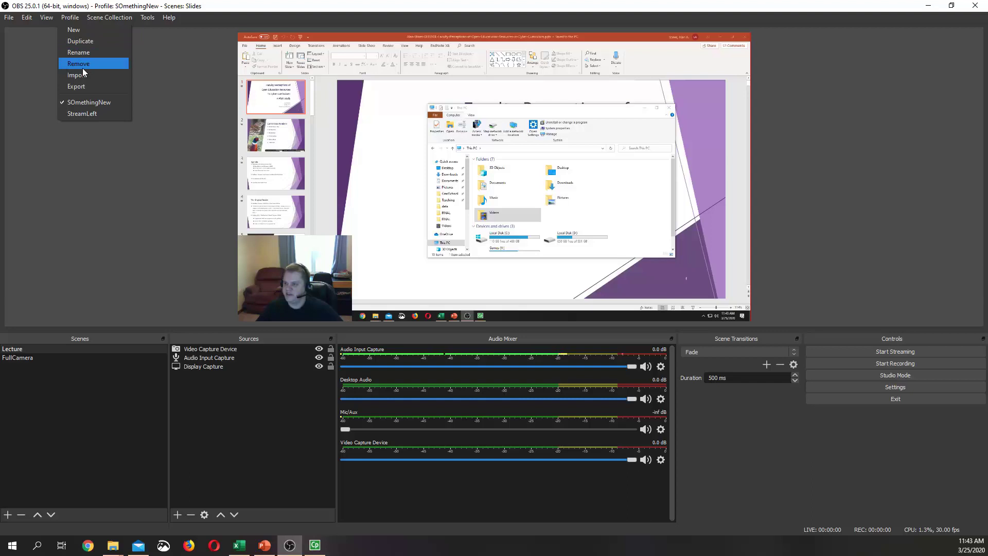
Export the current profile to Videos\OBS_Settings\StreamLeft
click(82, 87)
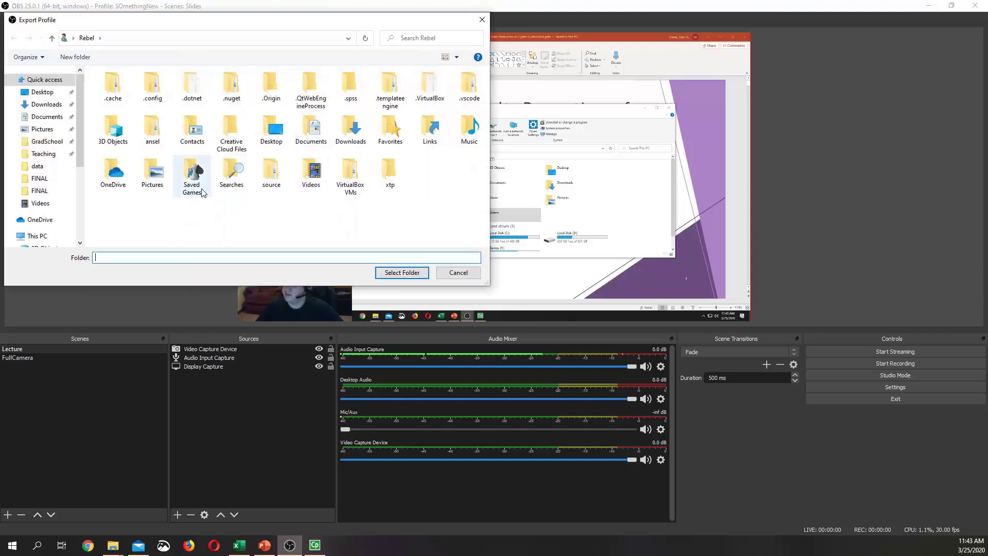
click(123, 38)
key(ctrl+v)
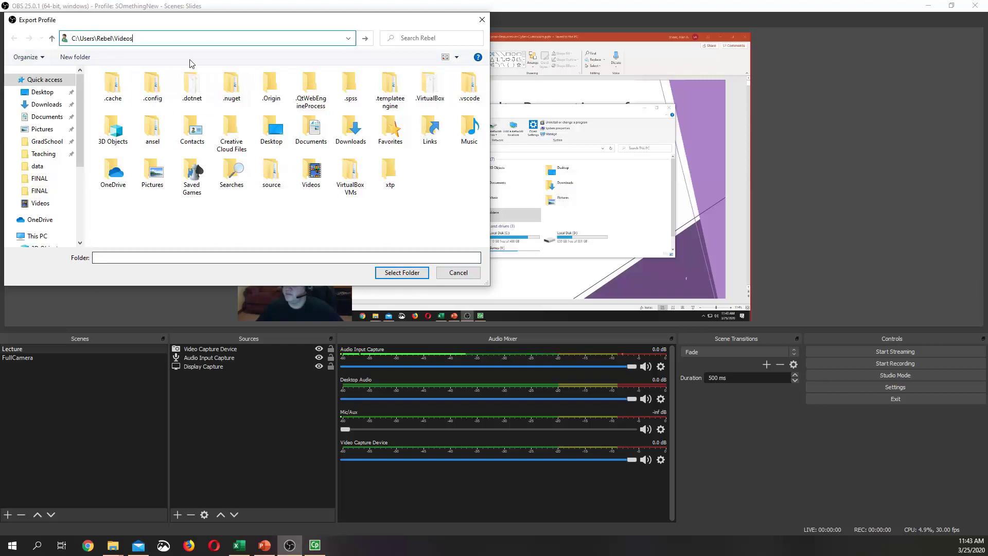
key(Return)
double_click(191, 88)
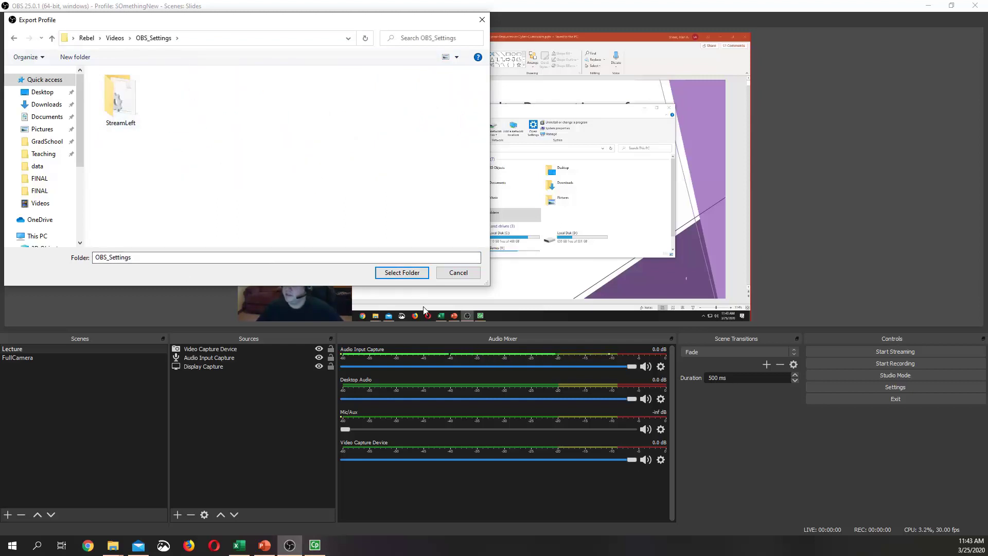
key(Down)
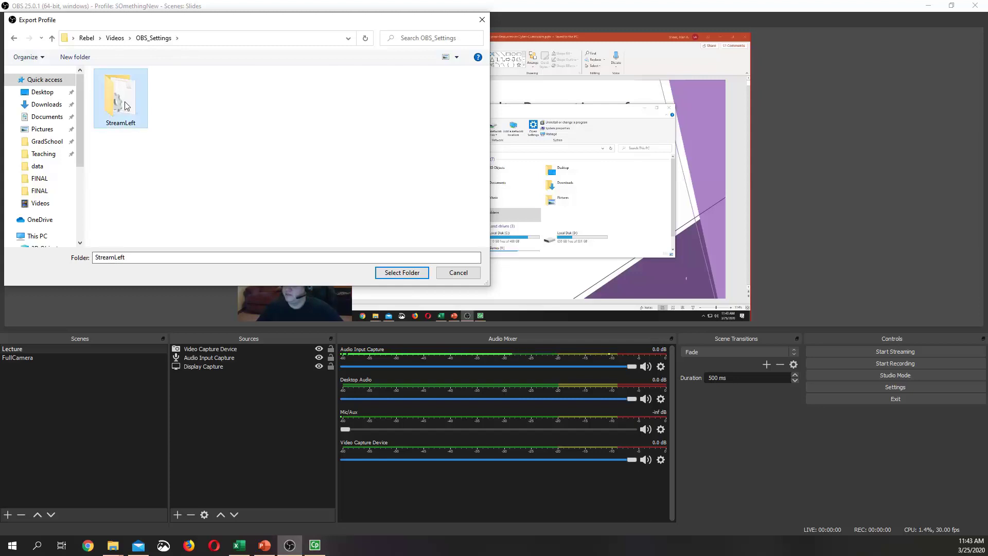
click(396, 273)
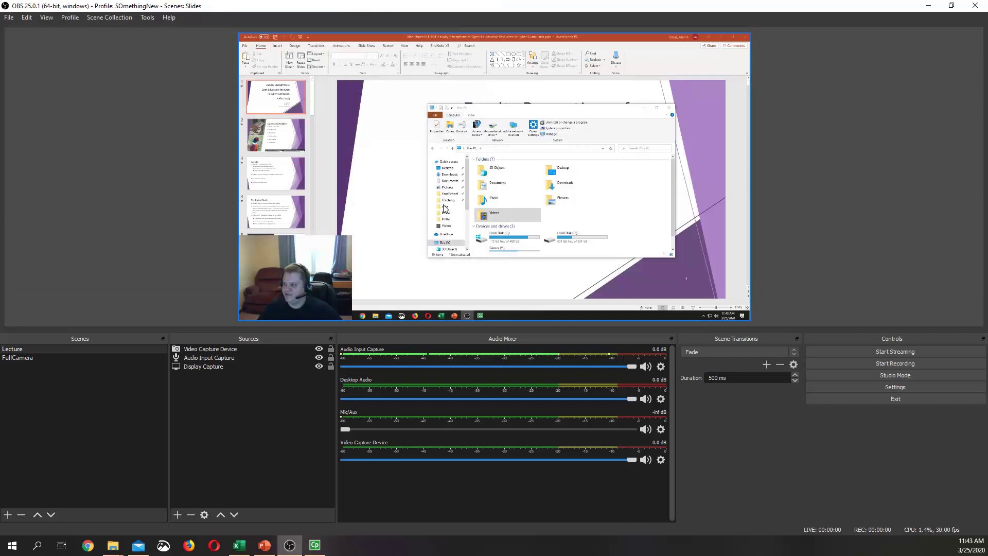
Check the Profile and Scene Collection menus, then dismiss them
click(69, 19)
click(109, 18)
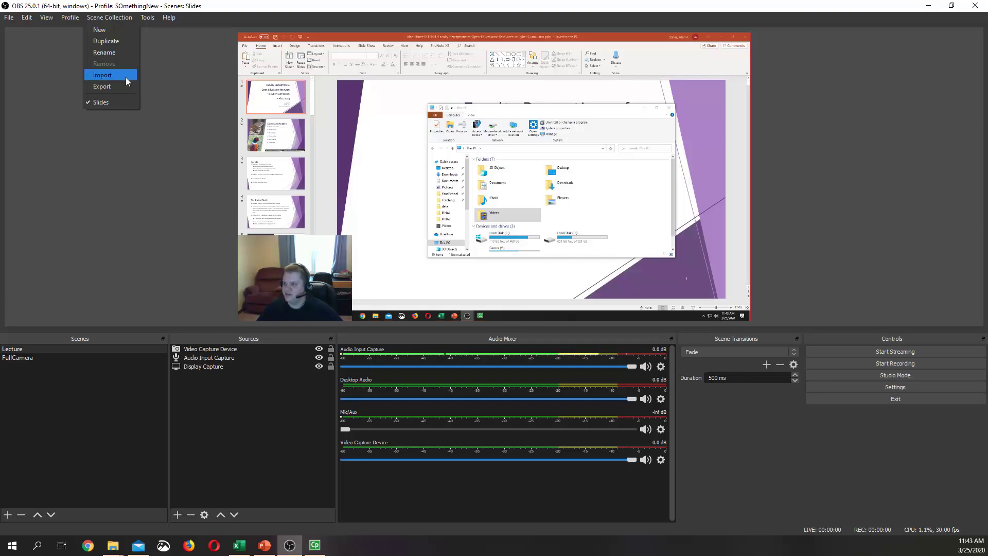
mouse_move(70, 17)
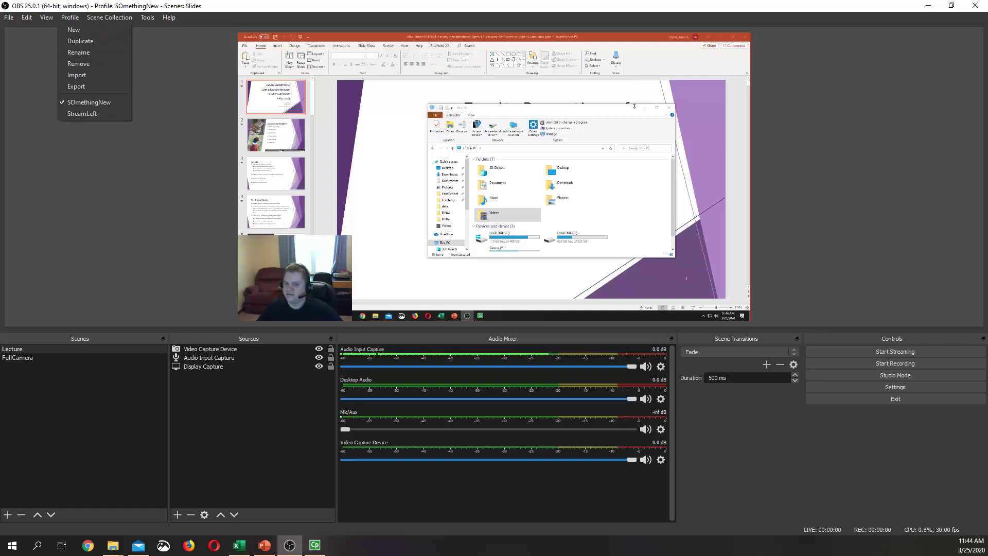
click(644, 108)
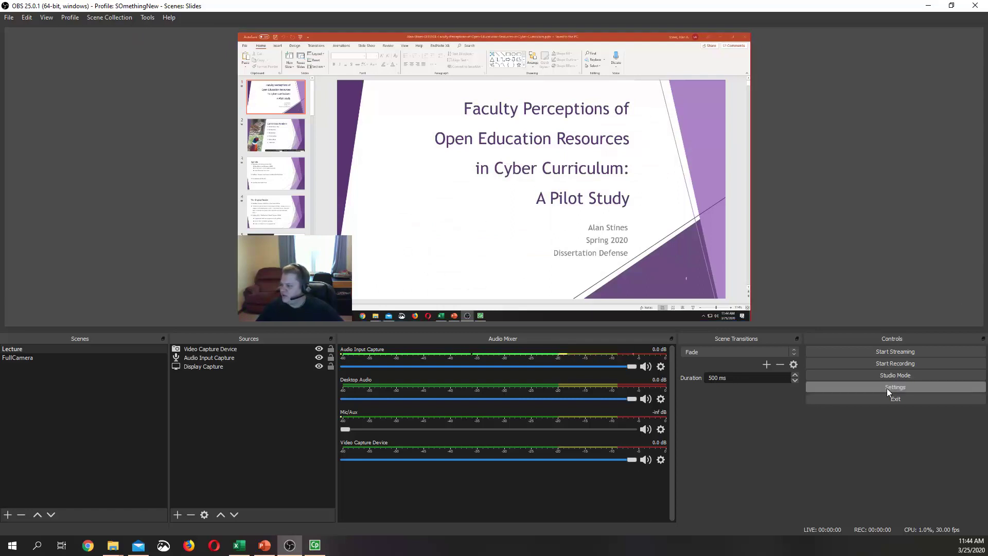
Record about 30 seconds of the Lecture scene, paging the slides forward and back to the title
click(896, 363)
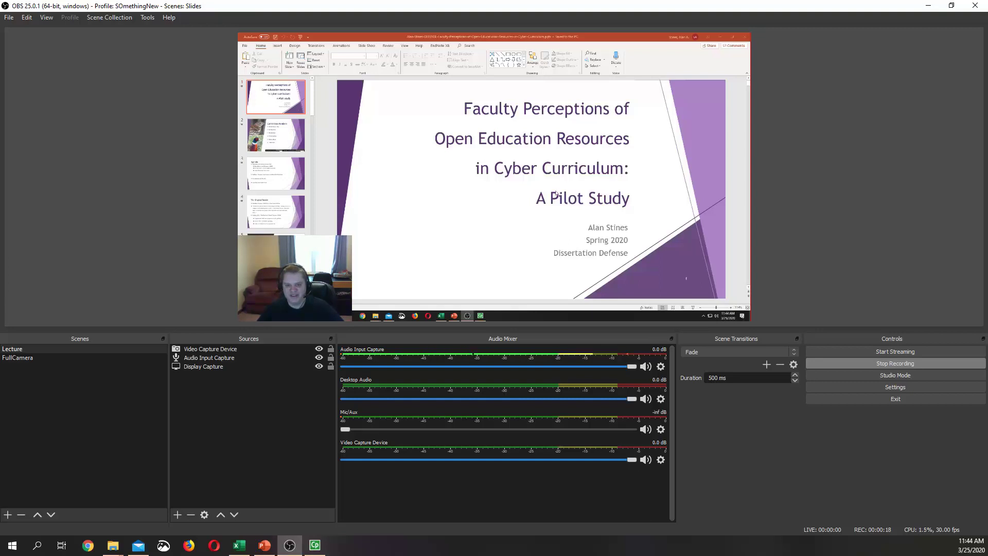
key(Page_Down)
key(Page_Up)
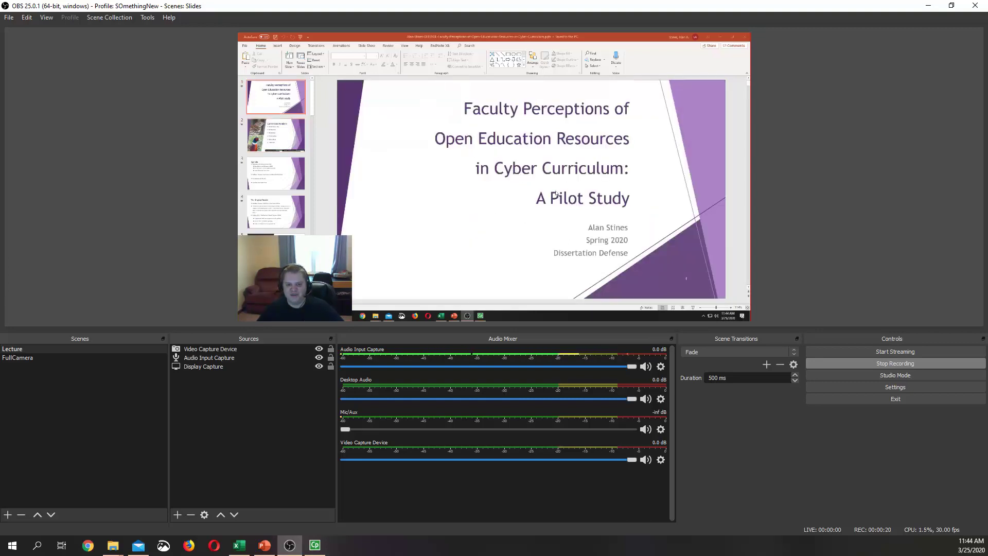
click(881, 365)
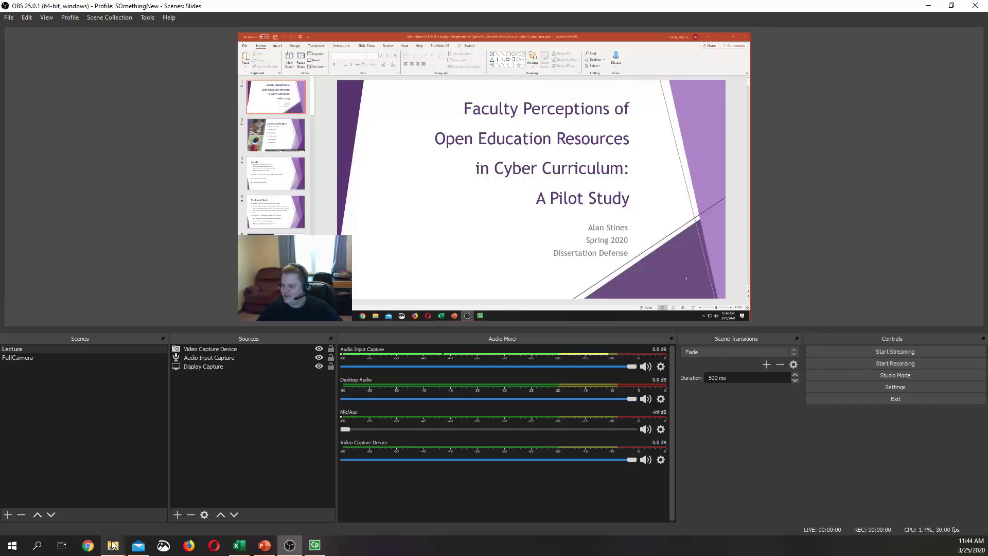
Bring the Videos folder window forward and select the new mkv recording
mouse_move(113, 545)
click(159, 499)
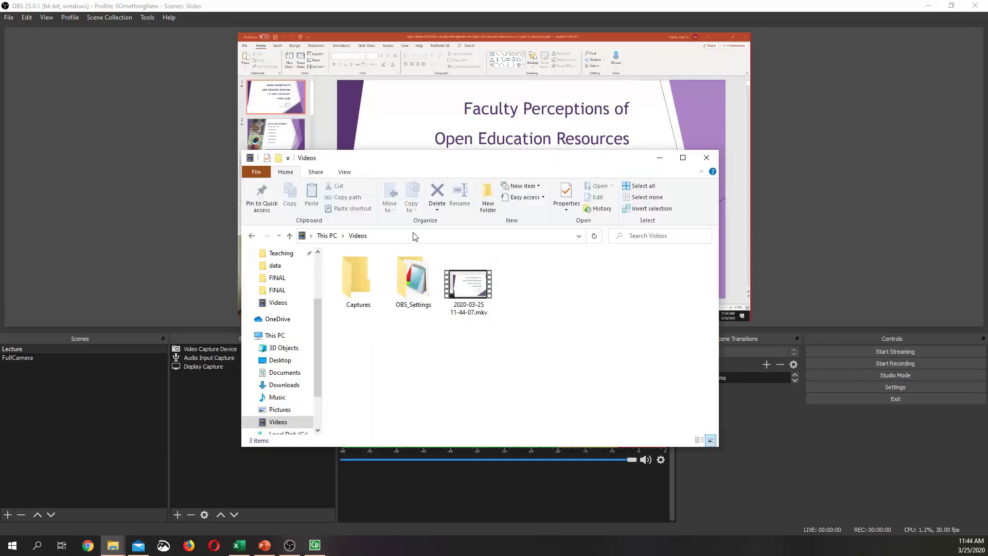
click(429, 236)
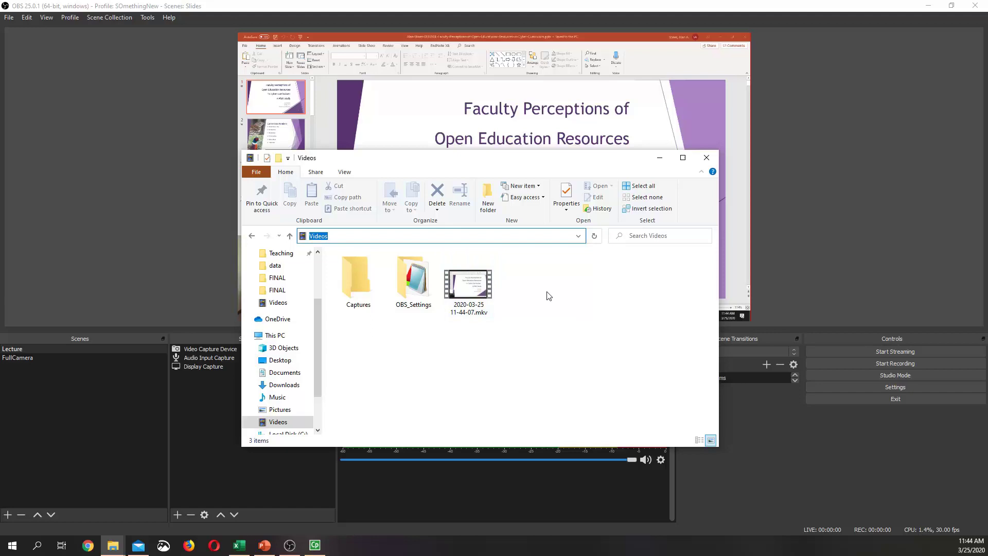
click(474, 290)
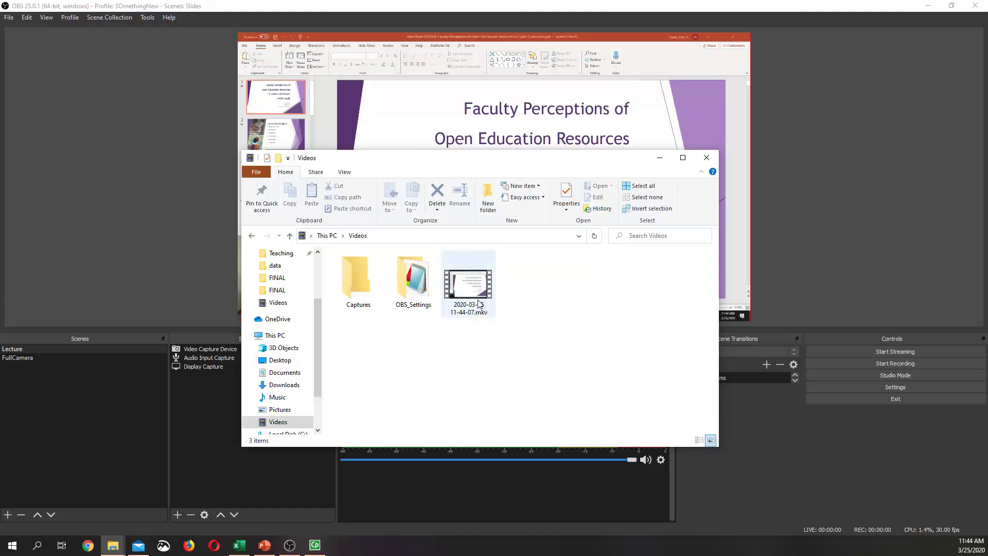
mouse_move(472, 315)
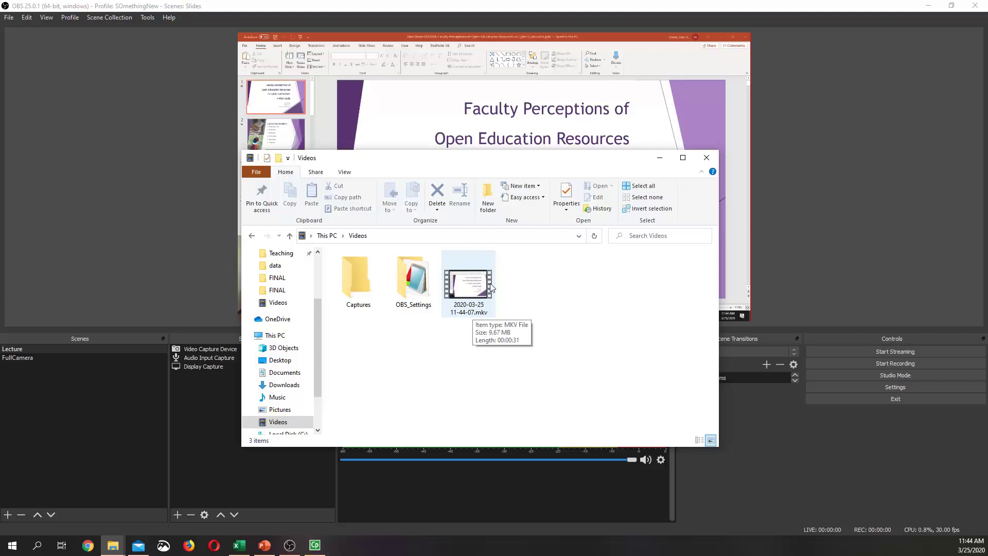
click(484, 312)
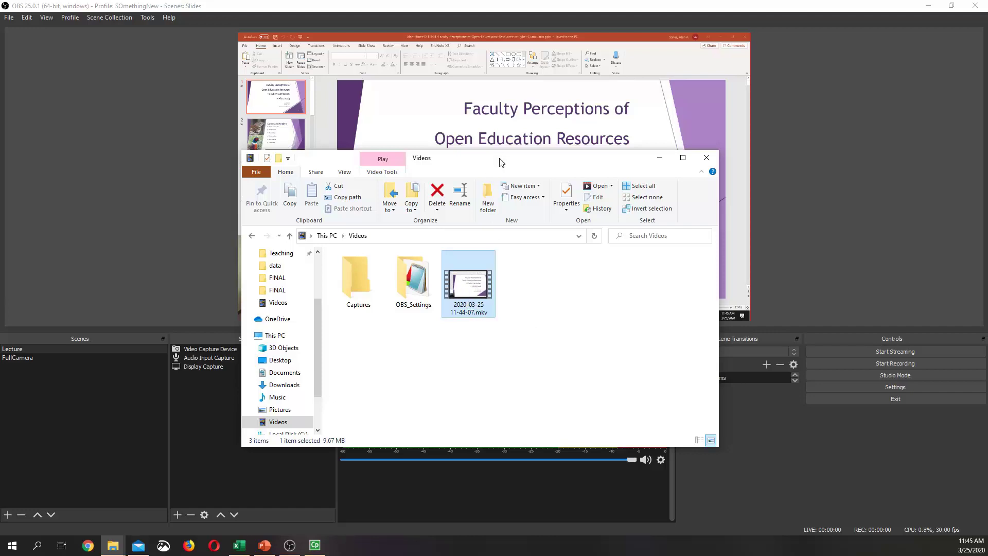
drag(500, 163, 502, 179)
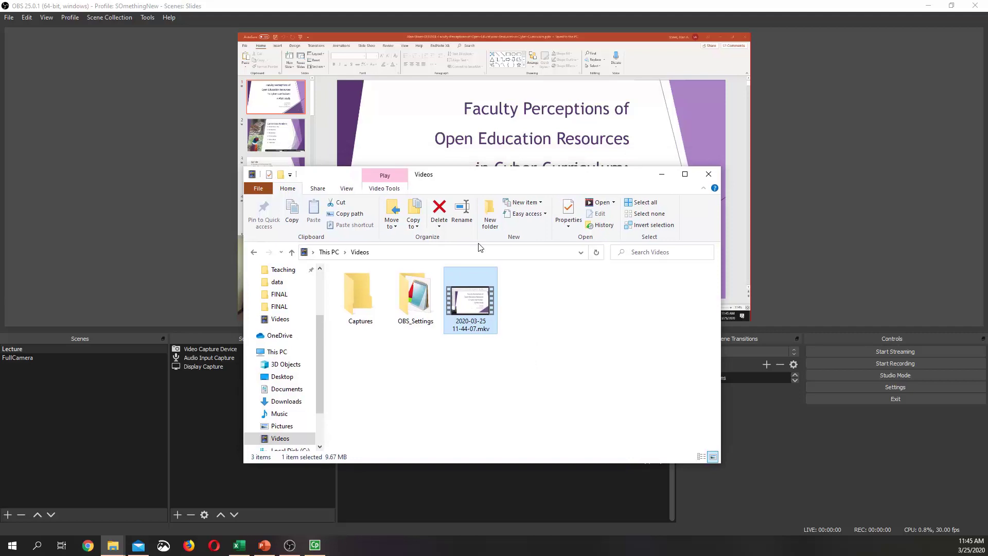
Rename the recording to lecture-1-dissertaion.mkv
right_click(469, 319)
click(493, 292)
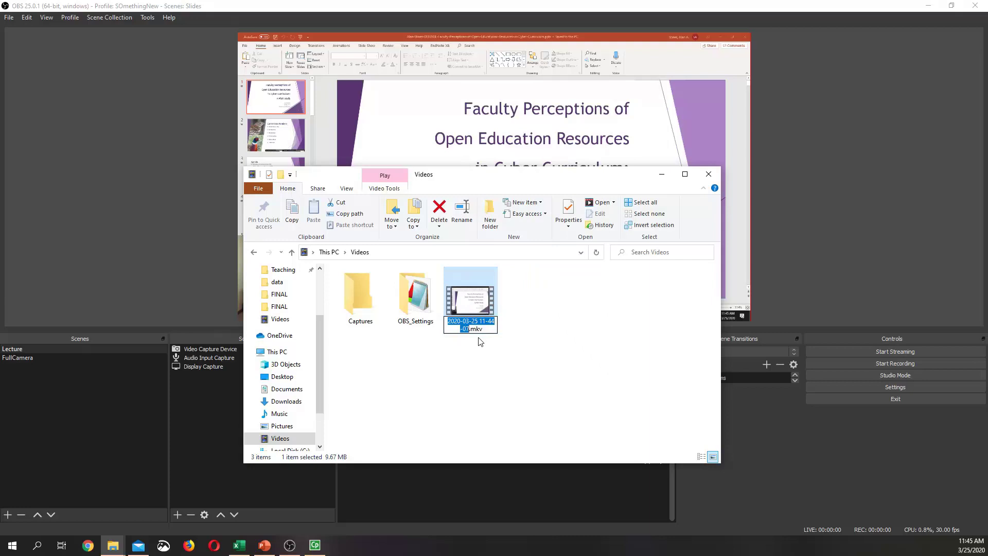
text(lectures-)
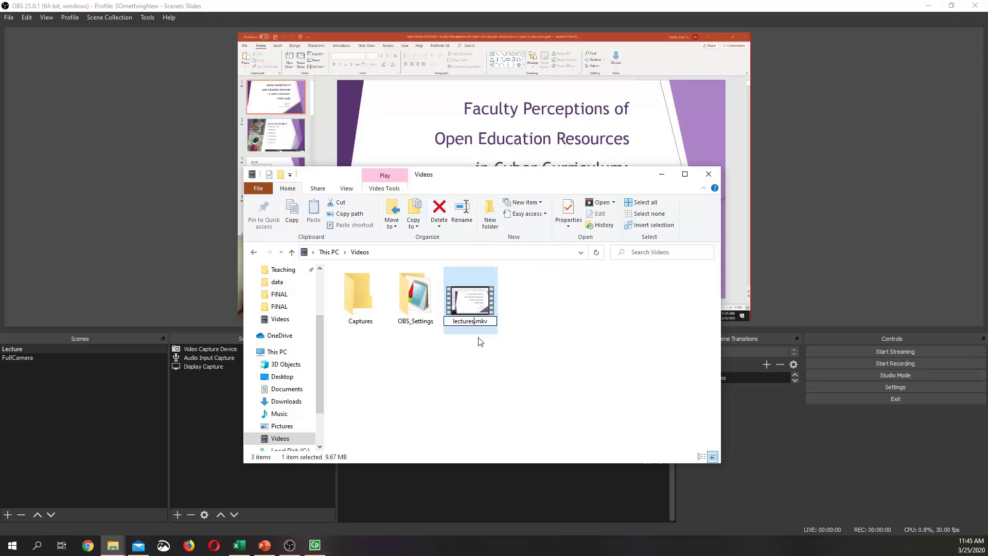
key(BackSpace)
key(BackSpace)
text(-1-dissertaion)
click(599, 373)
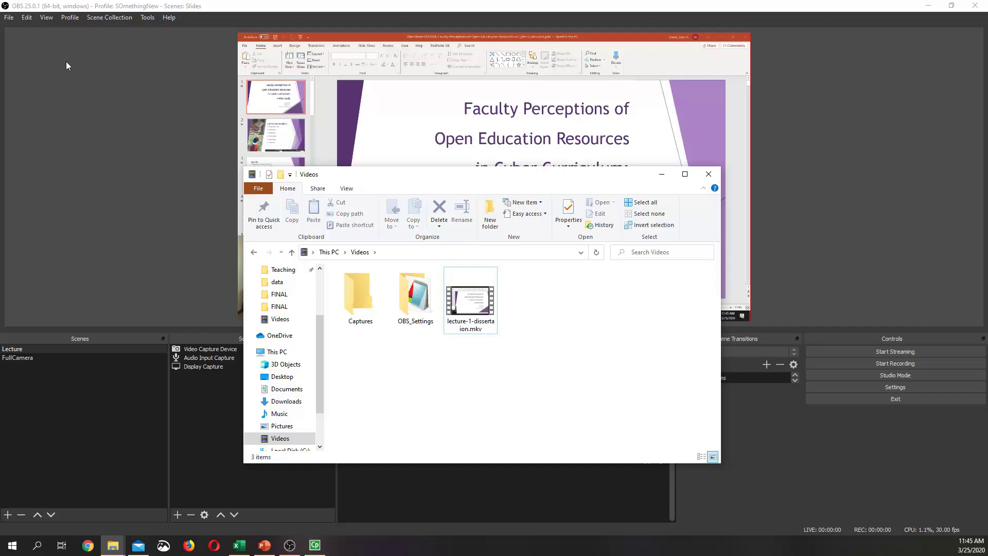
Open Remux Recordings in OBS and clear the old entries from the list
click(213, 8)
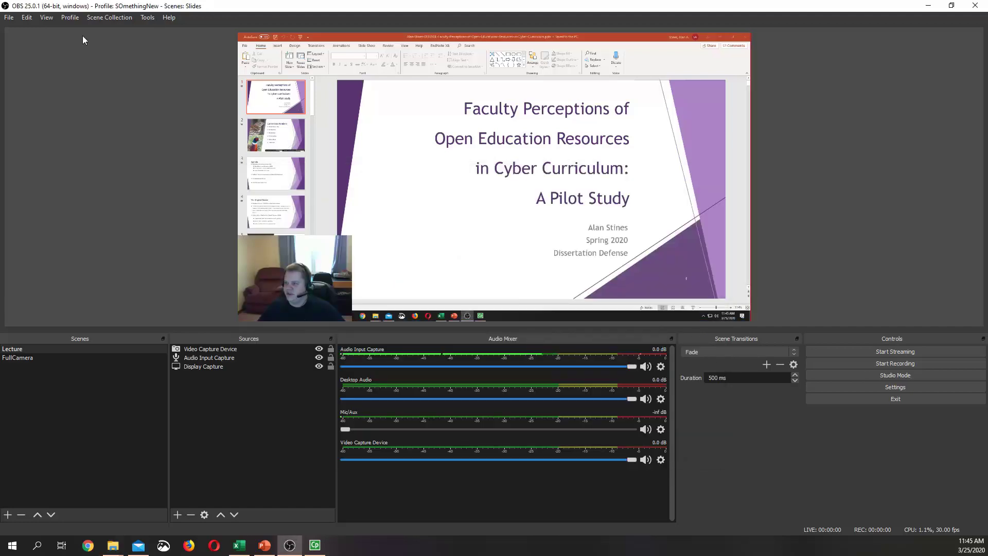
click(9, 18)
mouse_move(26, 17)
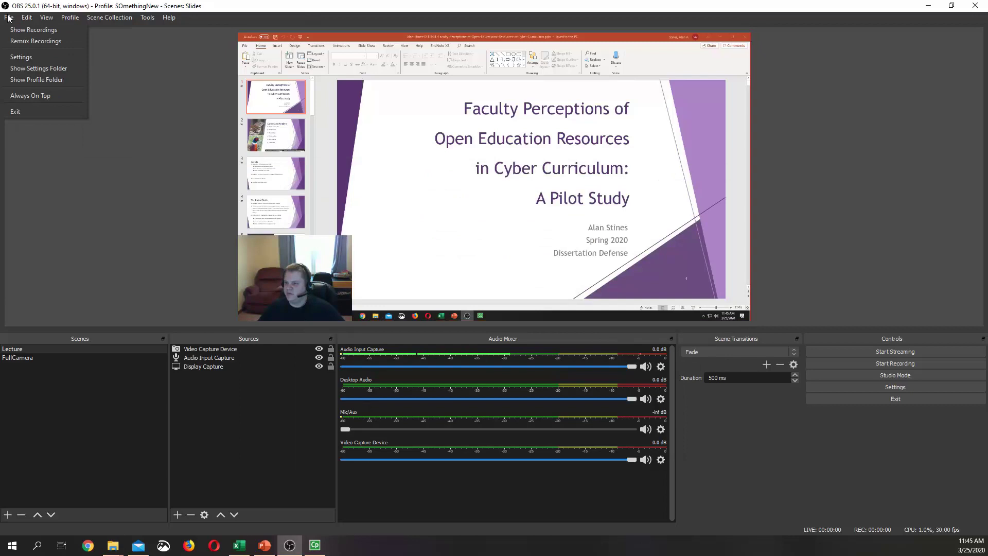
click(46, 42)
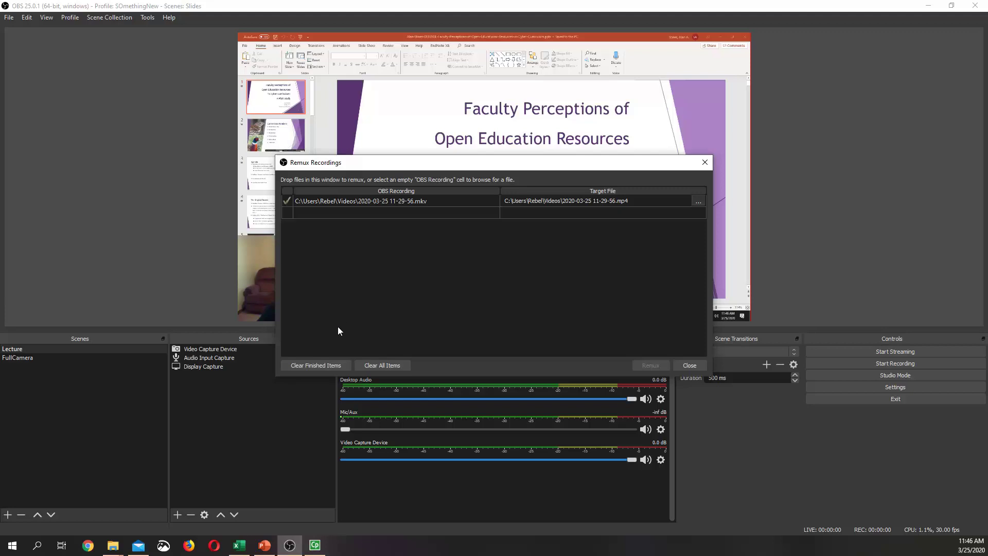
click(328, 364)
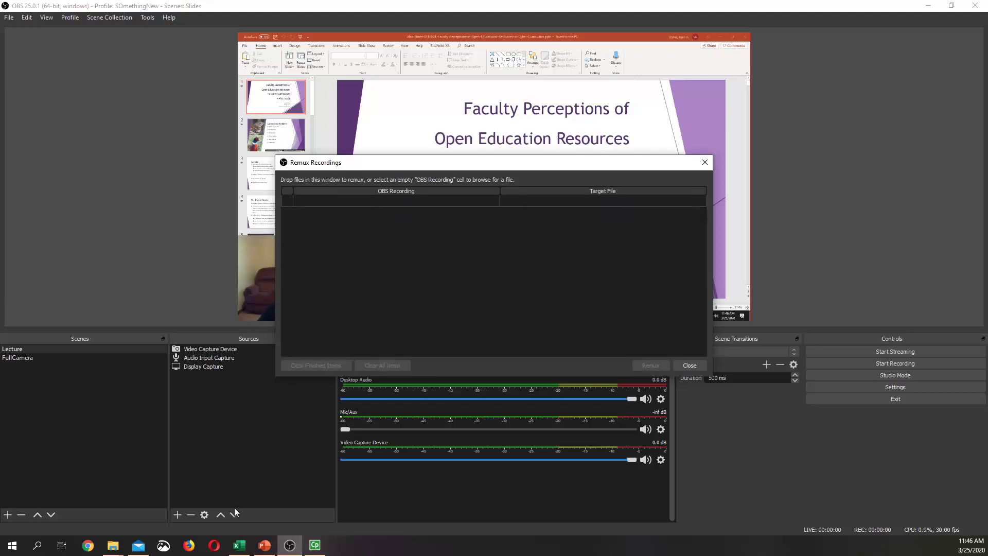
Add lecture-1-dissertaion.mkv to the remux list from Explorer and remux it to mp4
mouse_move(112, 547)
click(162, 496)
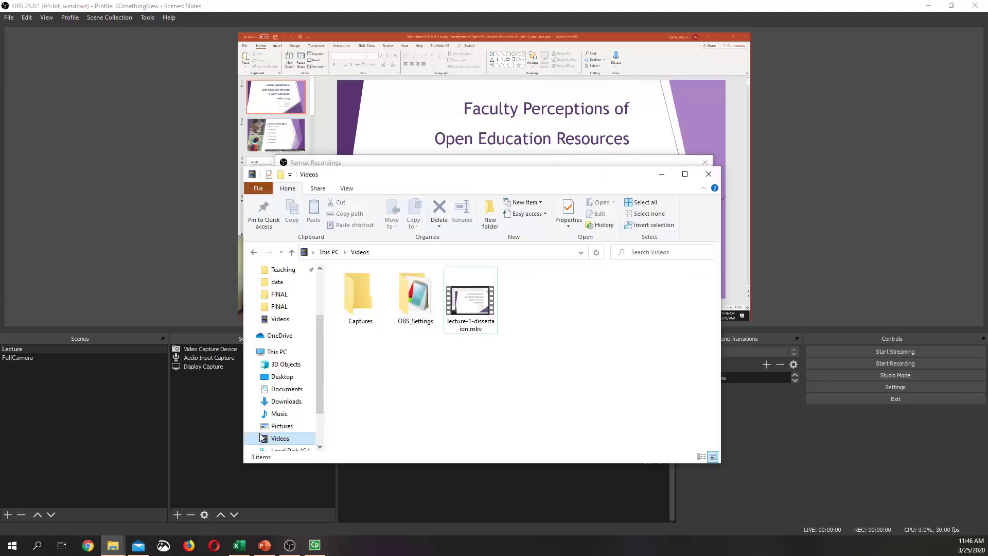
drag(481, 178, 746, 204)
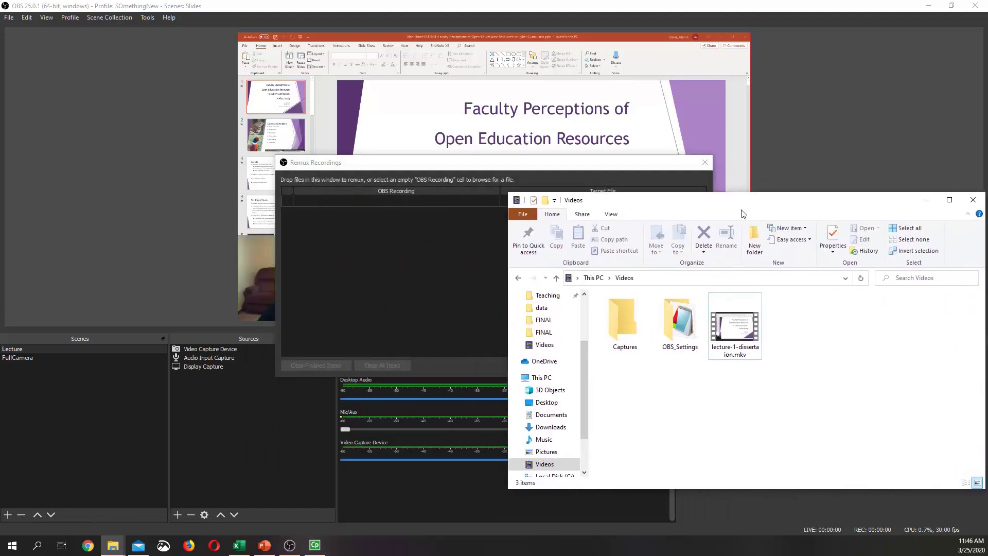
click(741, 330)
drag(724, 322, 389, 228)
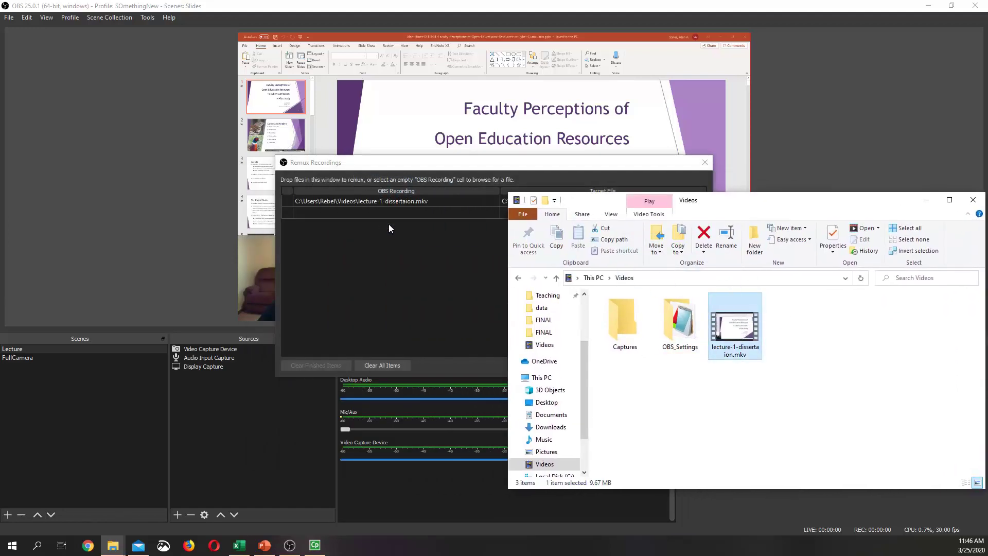
click(419, 167)
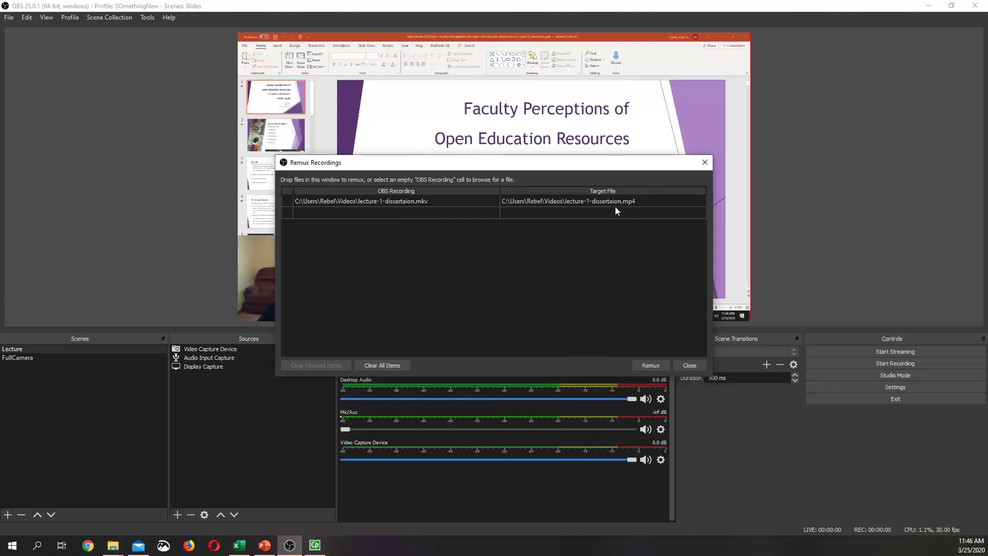
click(649, 365)
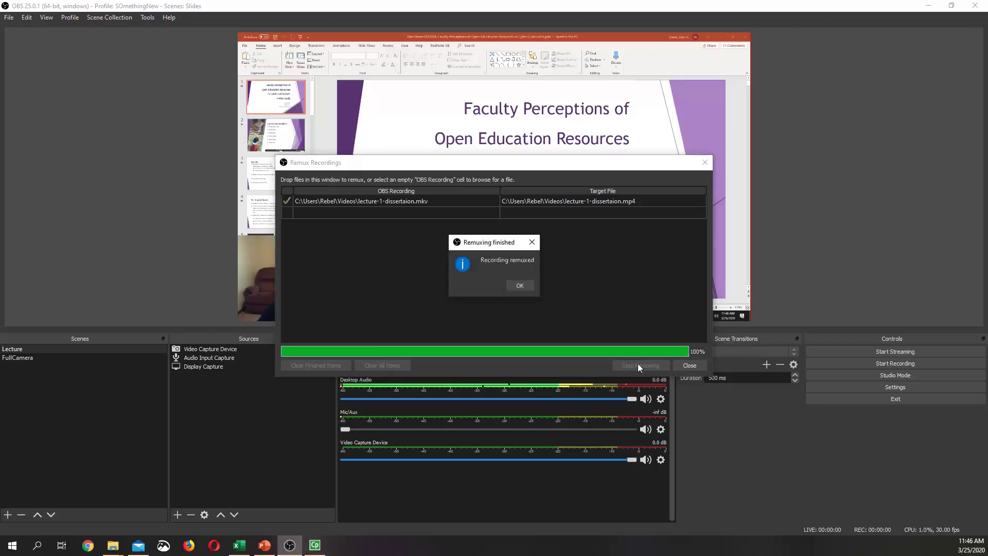
click(519, 285)
Play lecture-1-dissertaion.mp4 from the Videos folder to check the remuxed recording
click(113, 545)
click(146, 499)
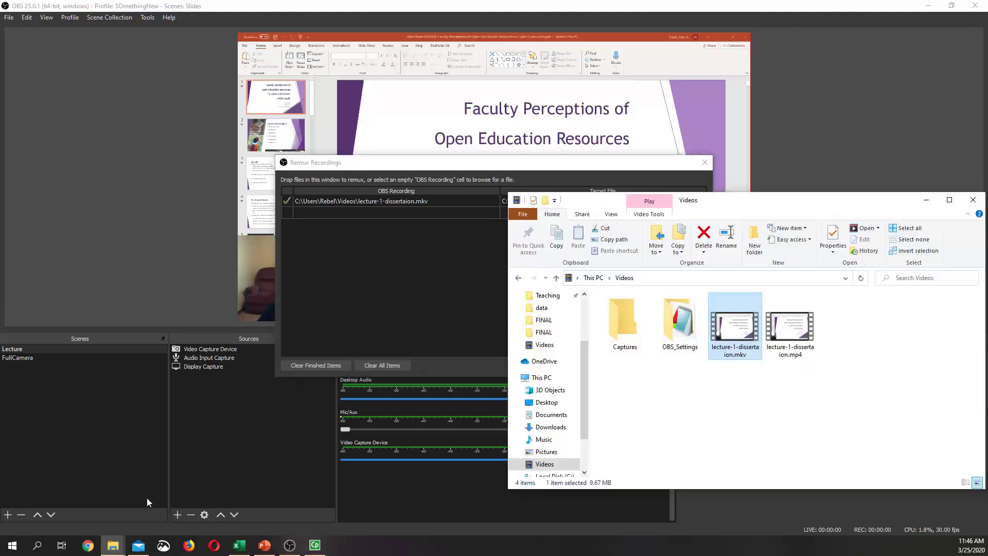
drag(835, 203, 659, 135)
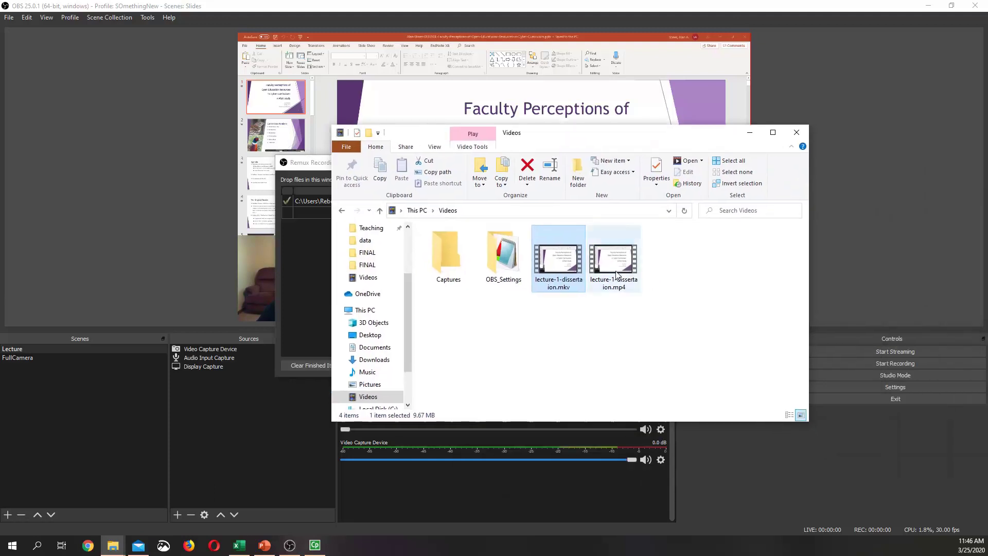
click(618, 274)
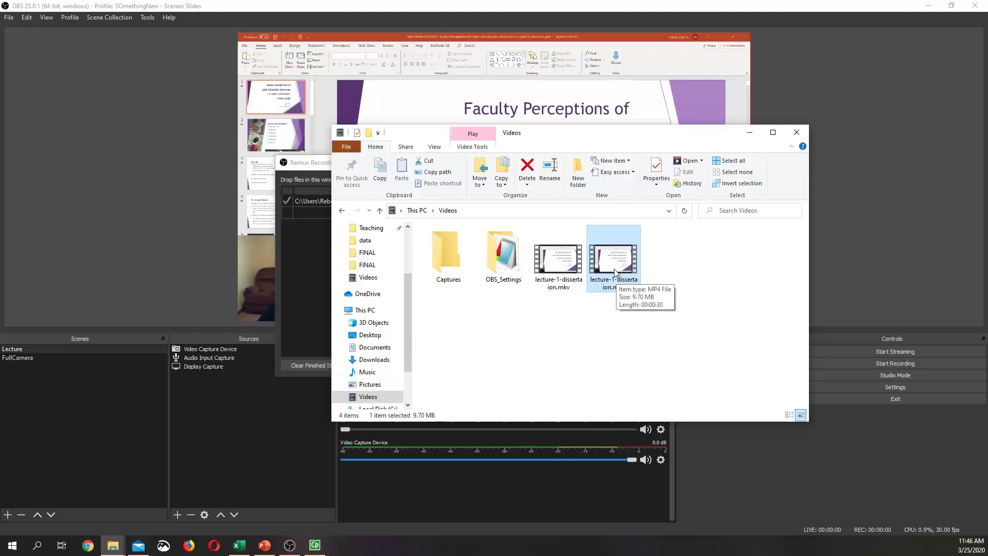
double_click(615, 273)
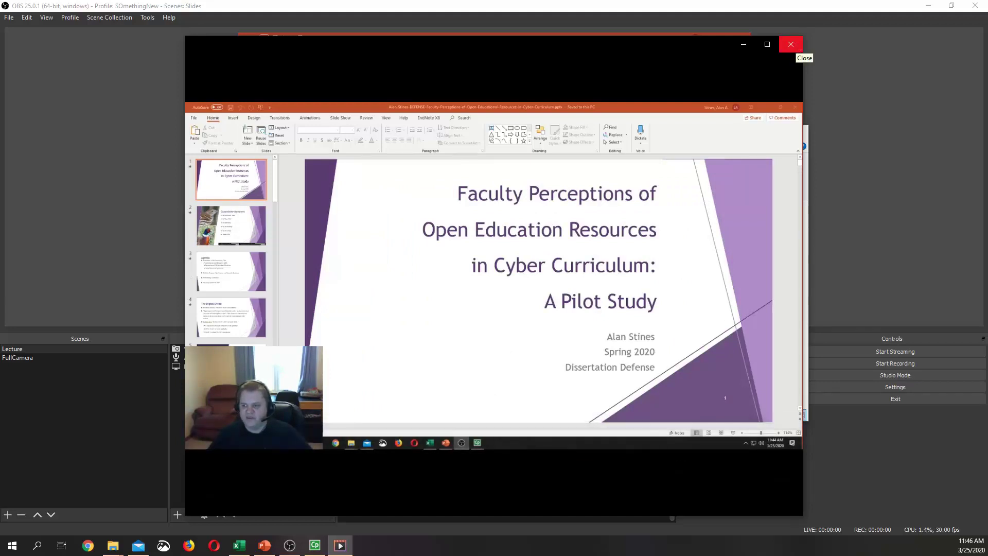
Close the Movies & TV player and the Videos folder window, uncovering the Remux Recordings window
click(792, 44)
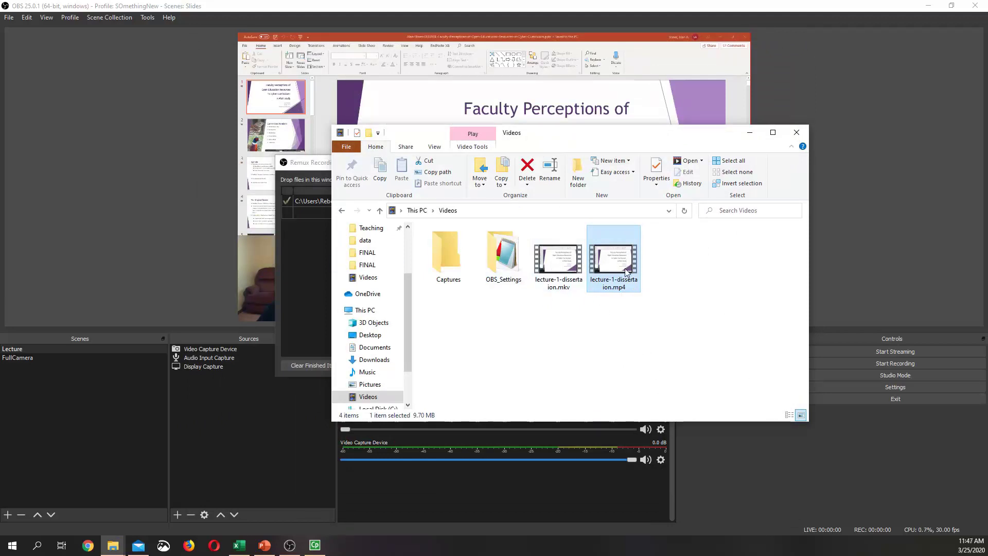
drag(623, 271, 615, 270)
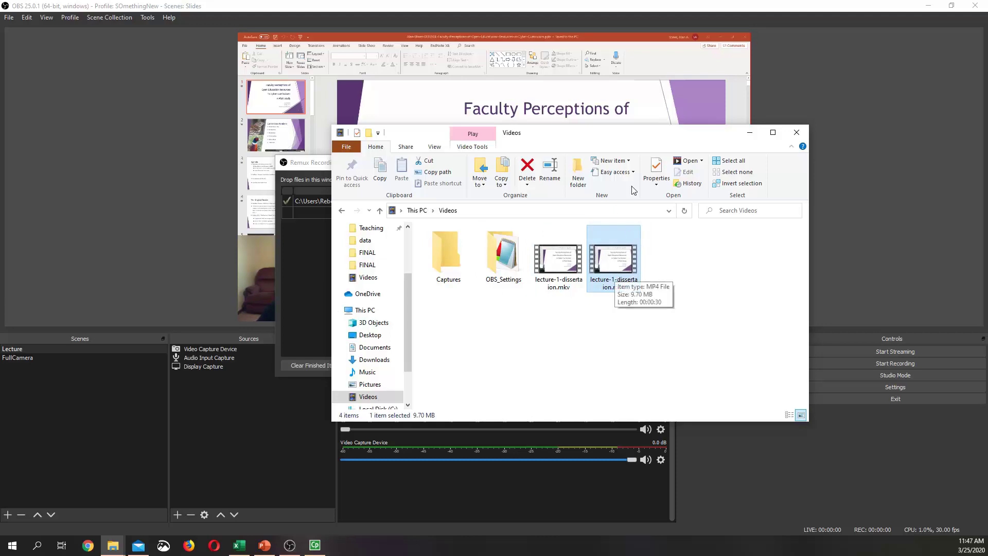
drag(637, 132, 592, 229)
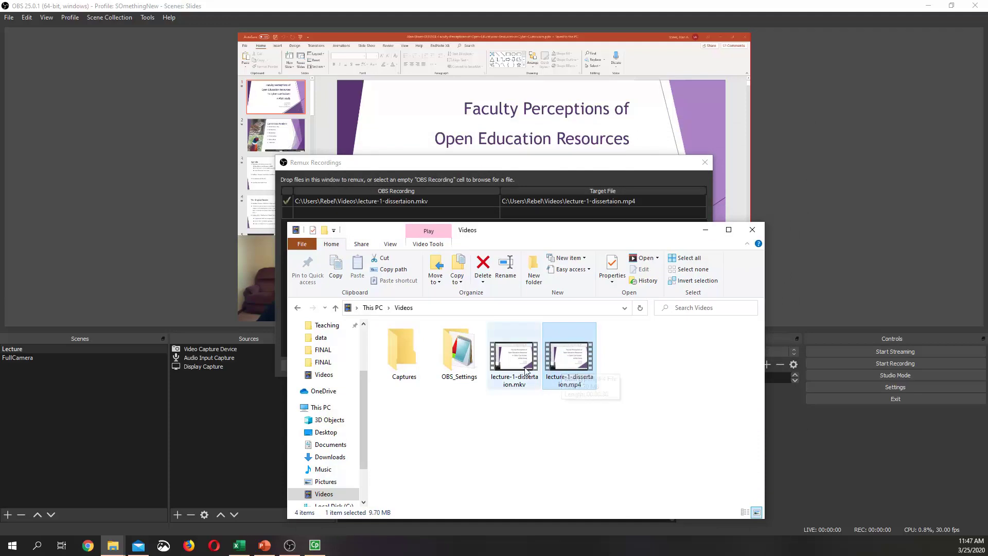
click(751, 230)
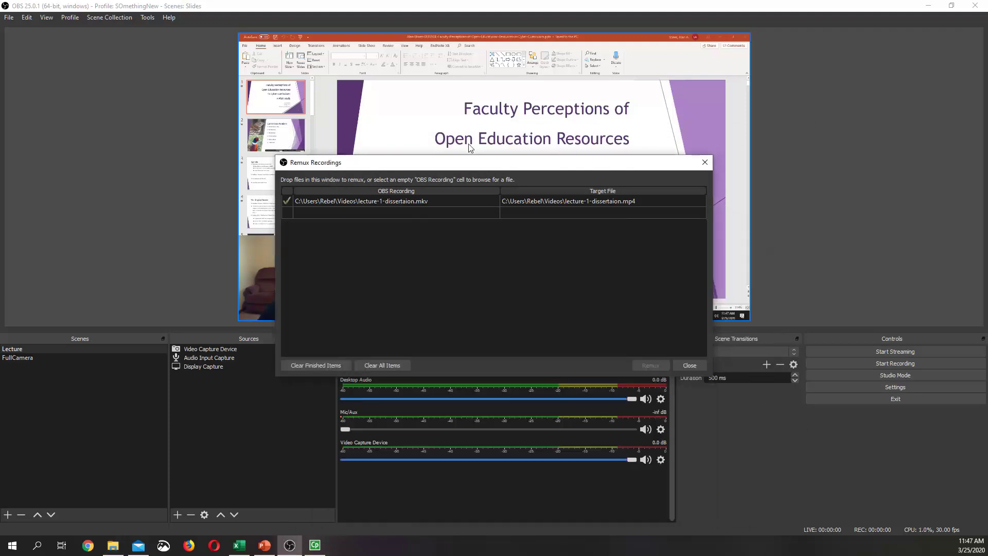
drag(500, 165, 499, 128)
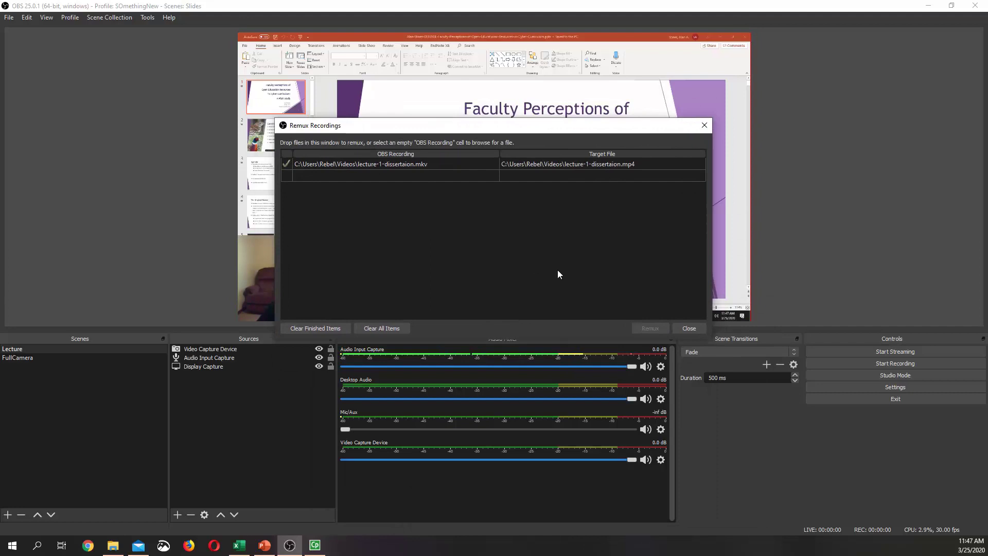
click(689, 328)
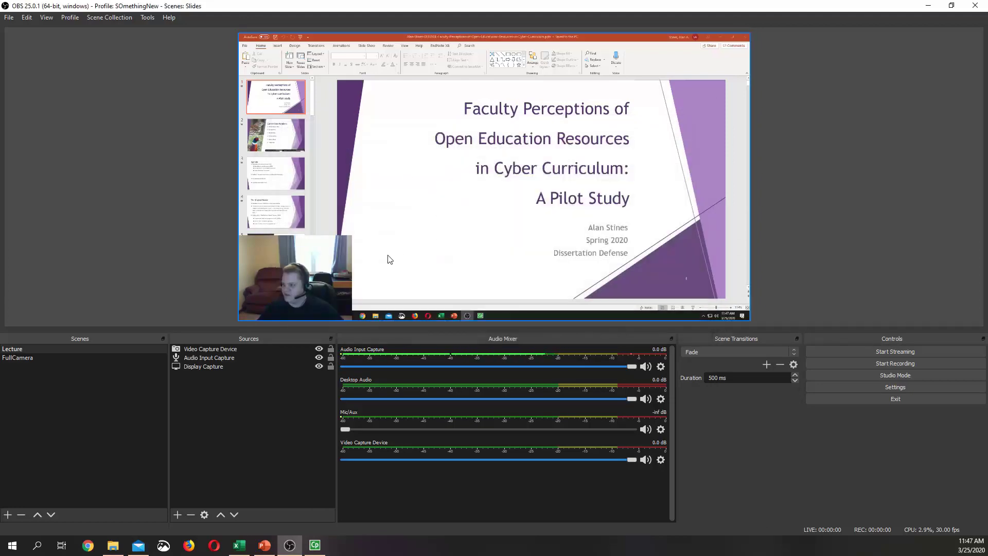